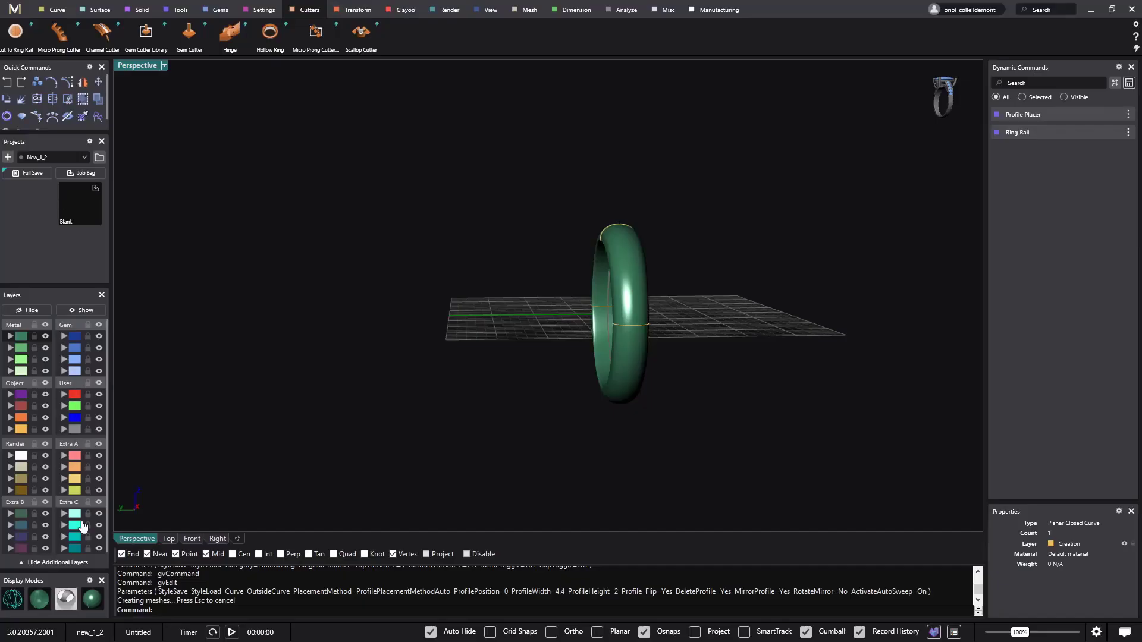
- Add a Hollow Ring cutter to the band and lower its Limit Start Left to 0.83 in wireframe Front view
right_drag(362, 464, 479, 373)
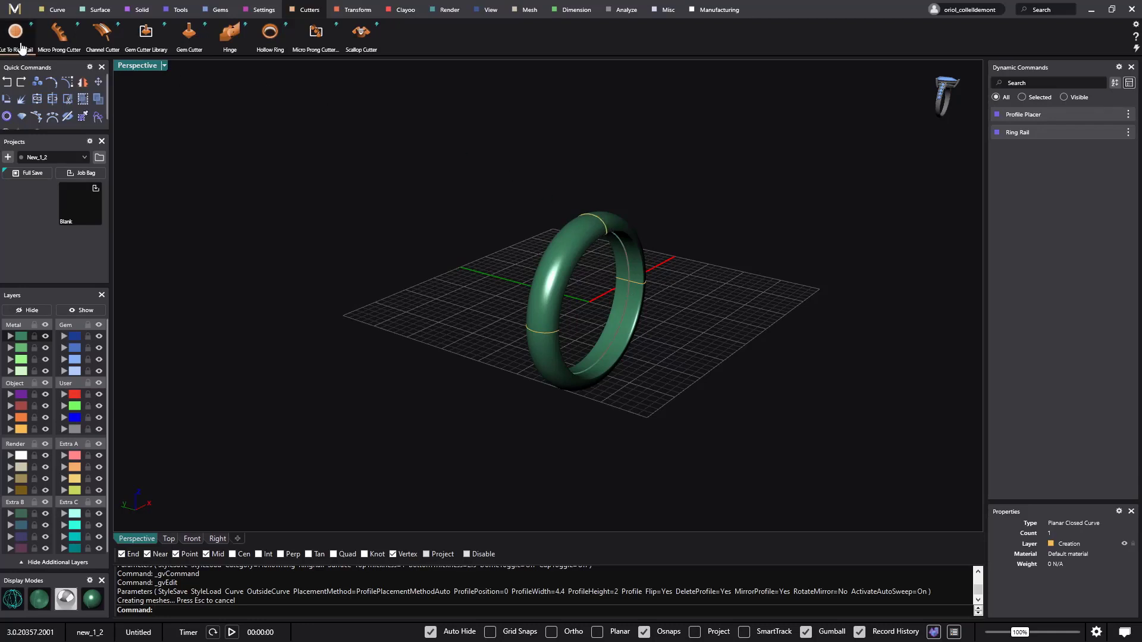
click(270, 36)
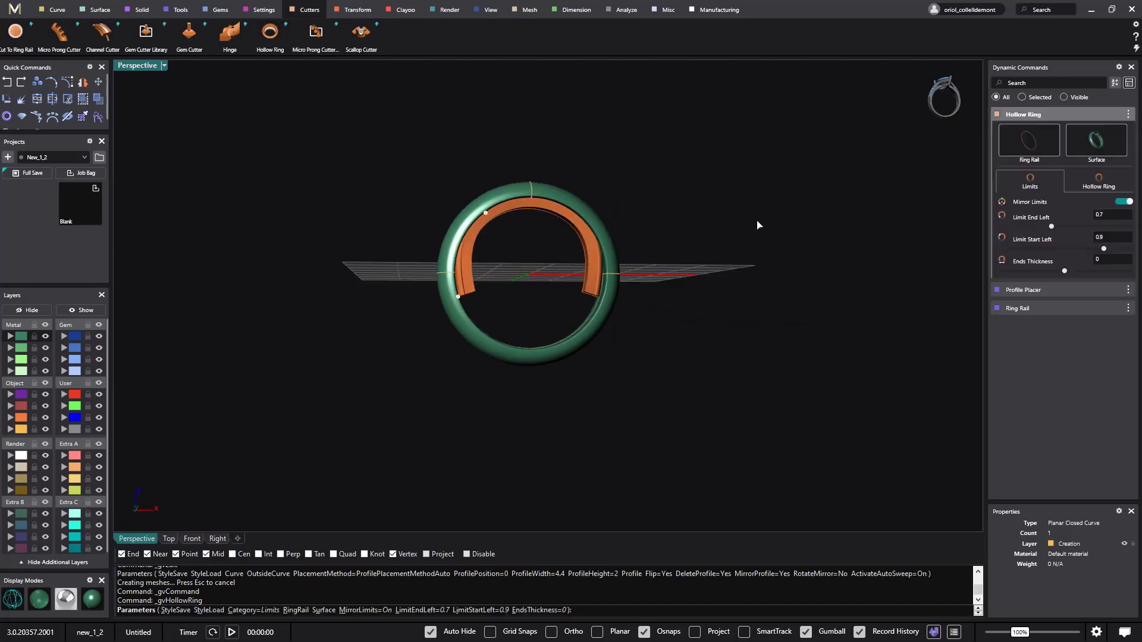
scroll(579, 274, up, 2)
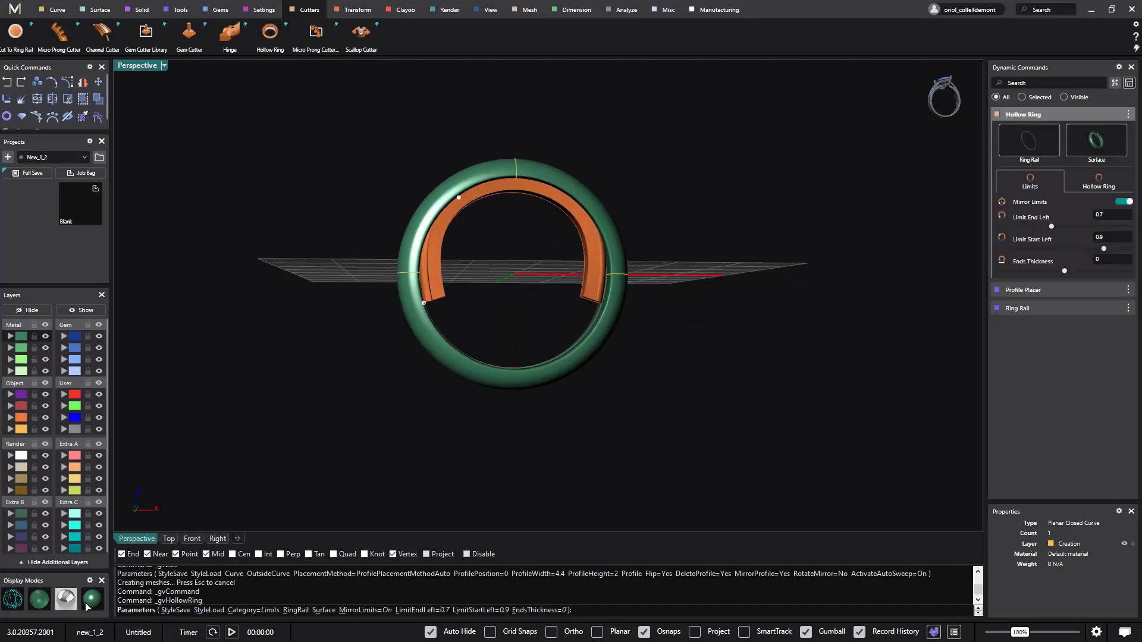
click(12, 599)
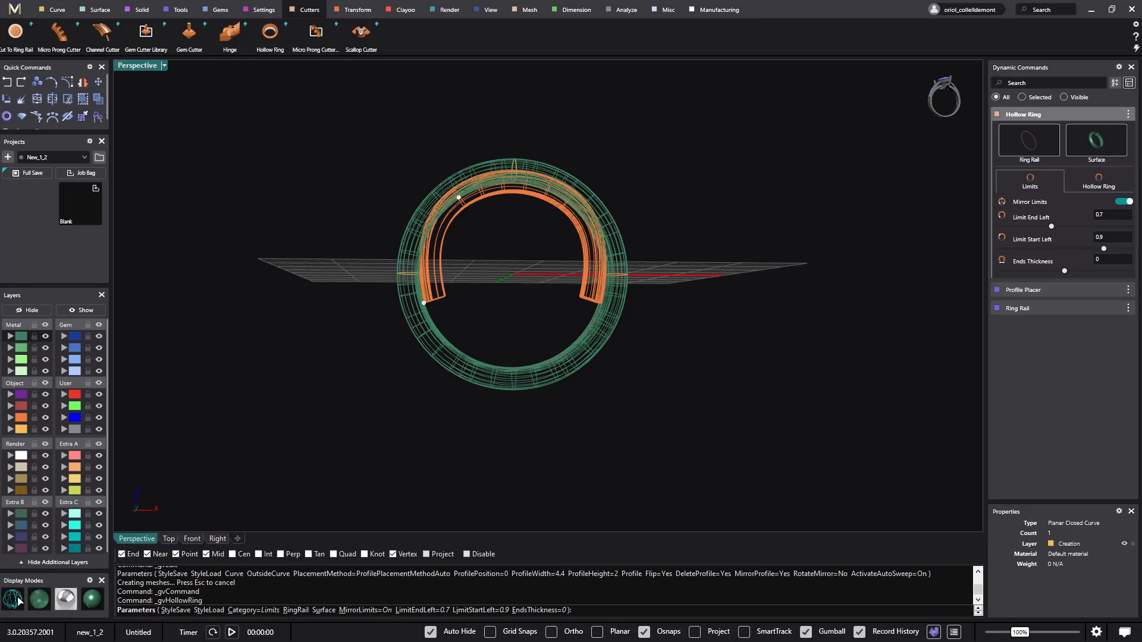
click(213, 538)
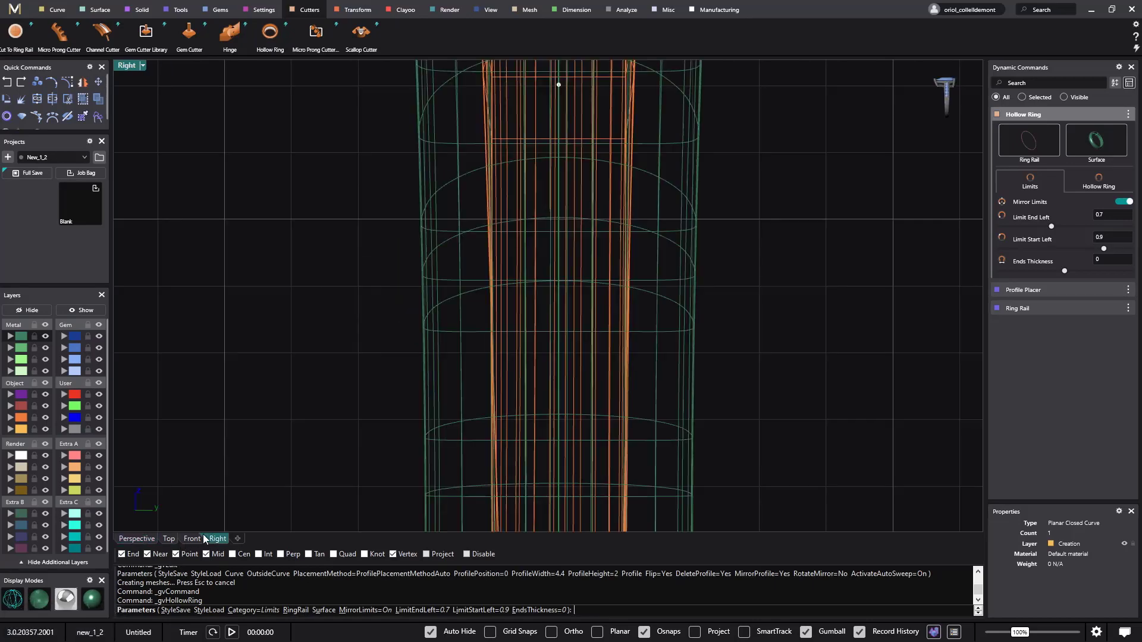
click(192, 539)
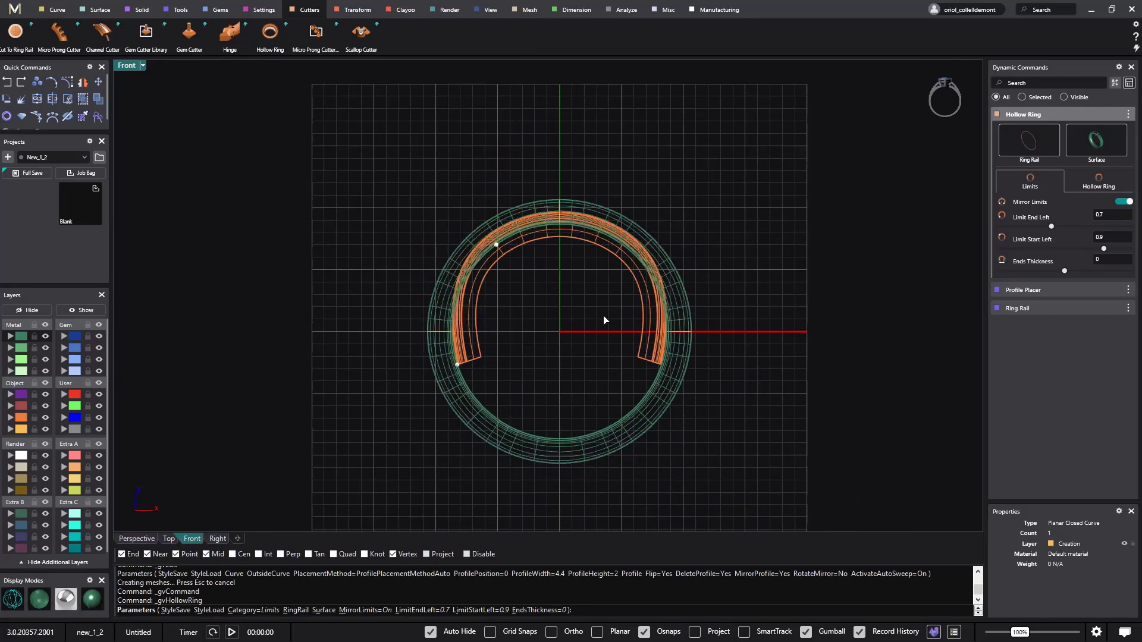
drag(591, 236, 565, 292)
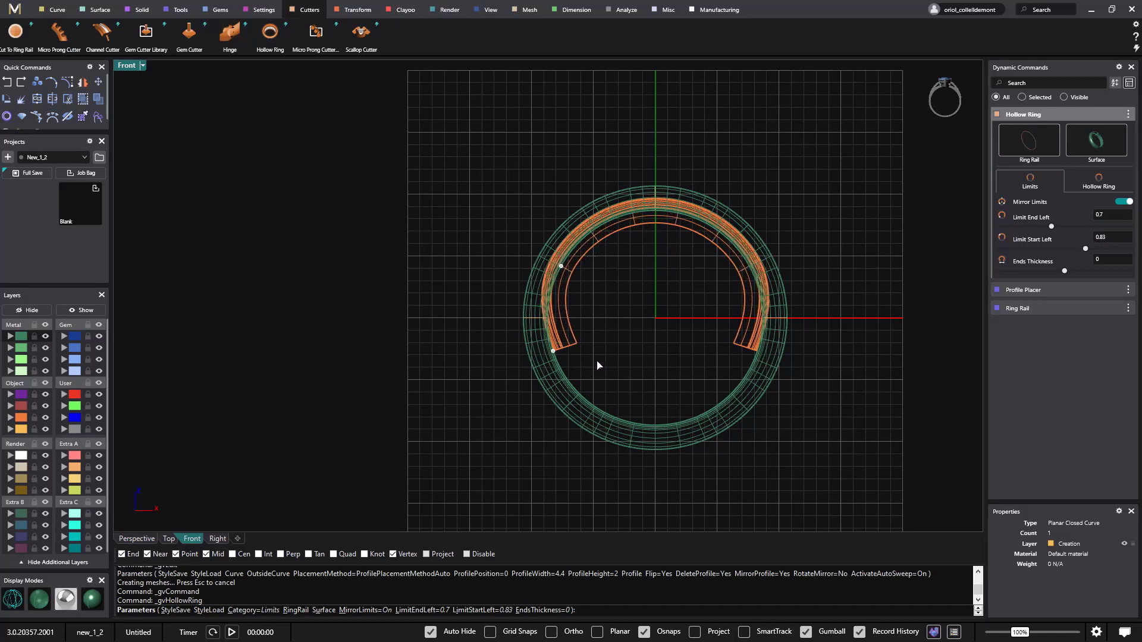
- Set the cutter's Limit End Left to 0.67, toggling Mirror Limits off and back on
drag(553, 354, 562, 371)
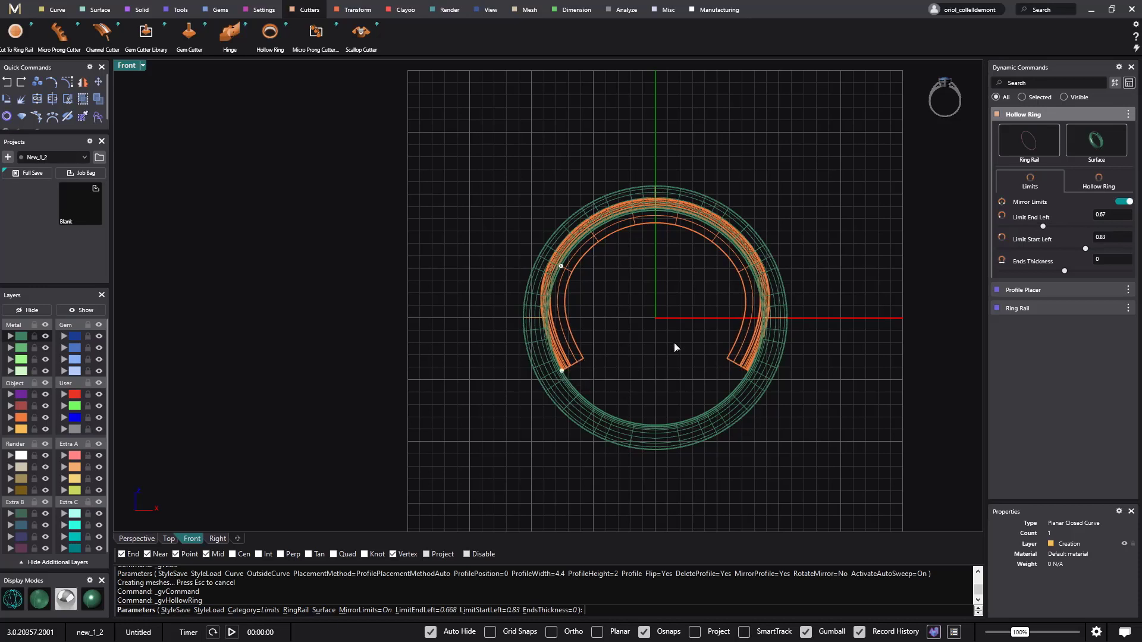
click(1119, 201)
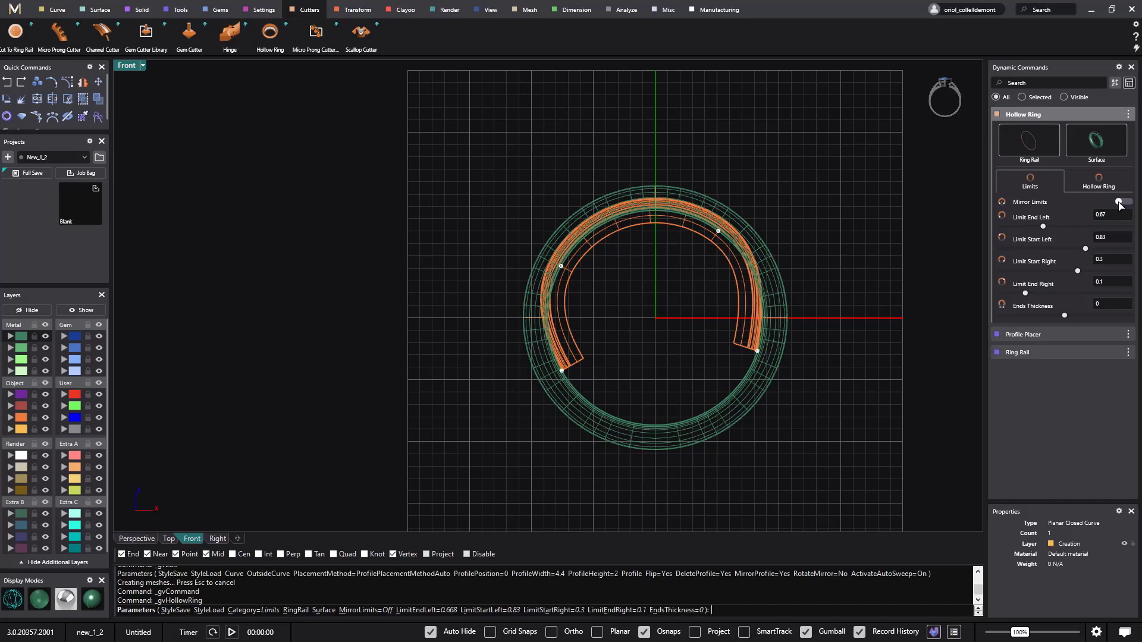
click(1119, 202)
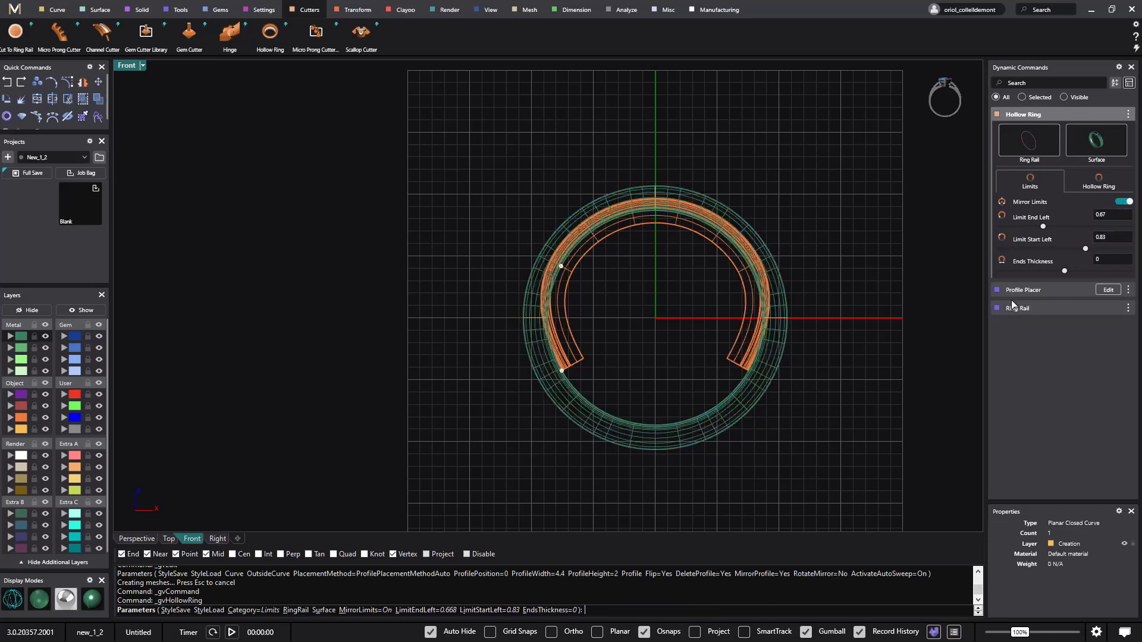
- Reduce the hollow-ring cutter's Top Thickness from 1 to 0.9 mm
click(1098, 181)
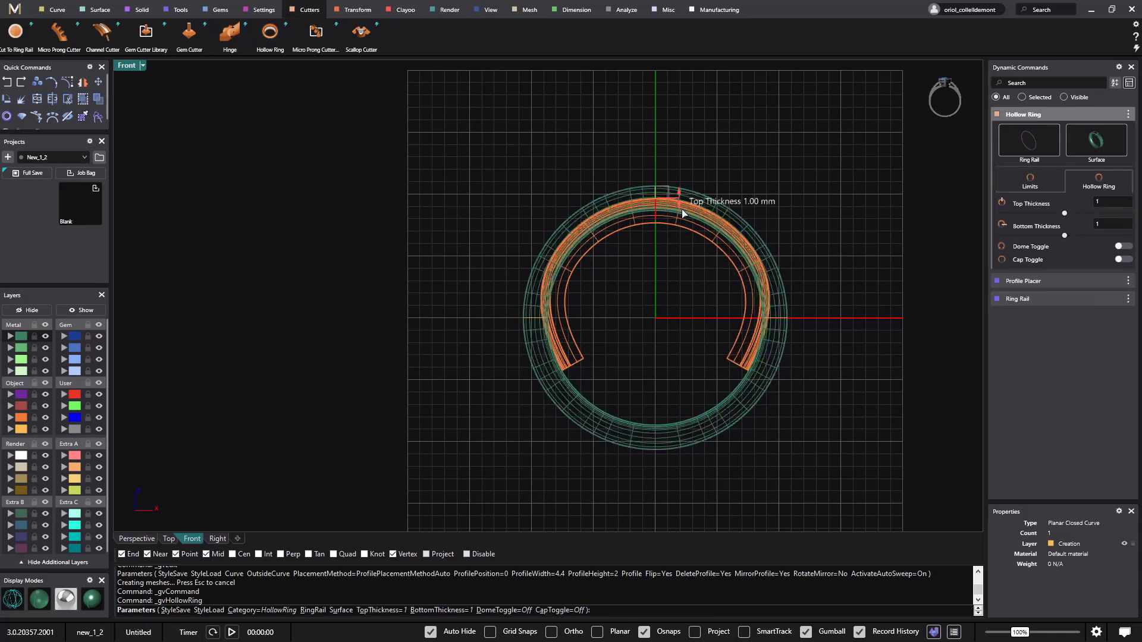
drag(682, 211, 682, 201)
scroll(678, 198, up, 5)
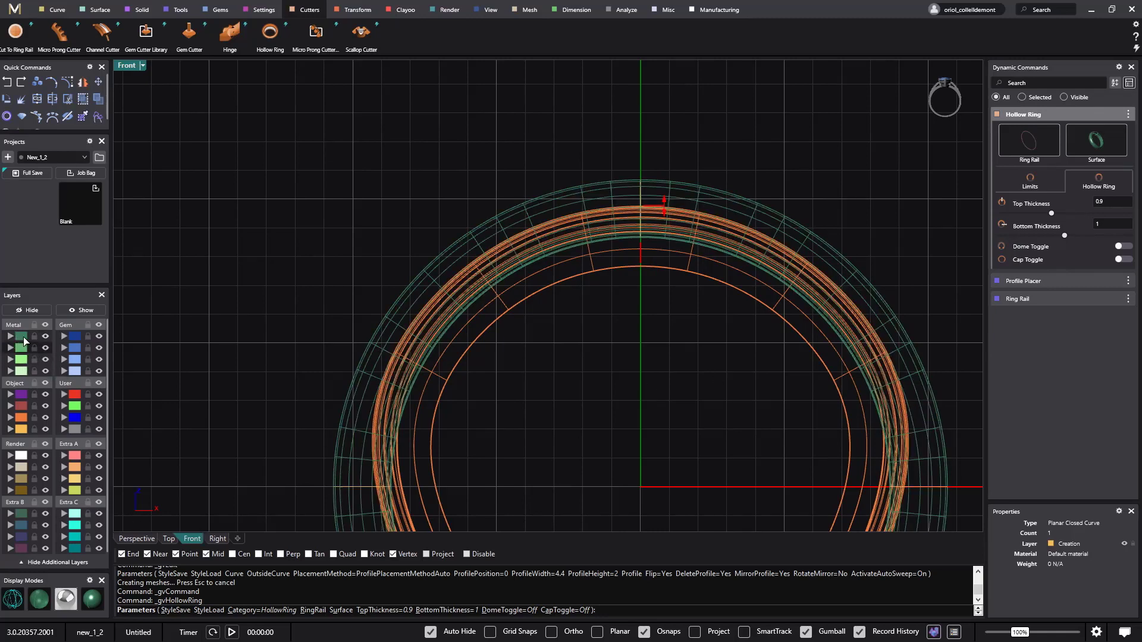
- Hide the Metal layer and check the cutter from the Right and Perspective views
click(44, 337)
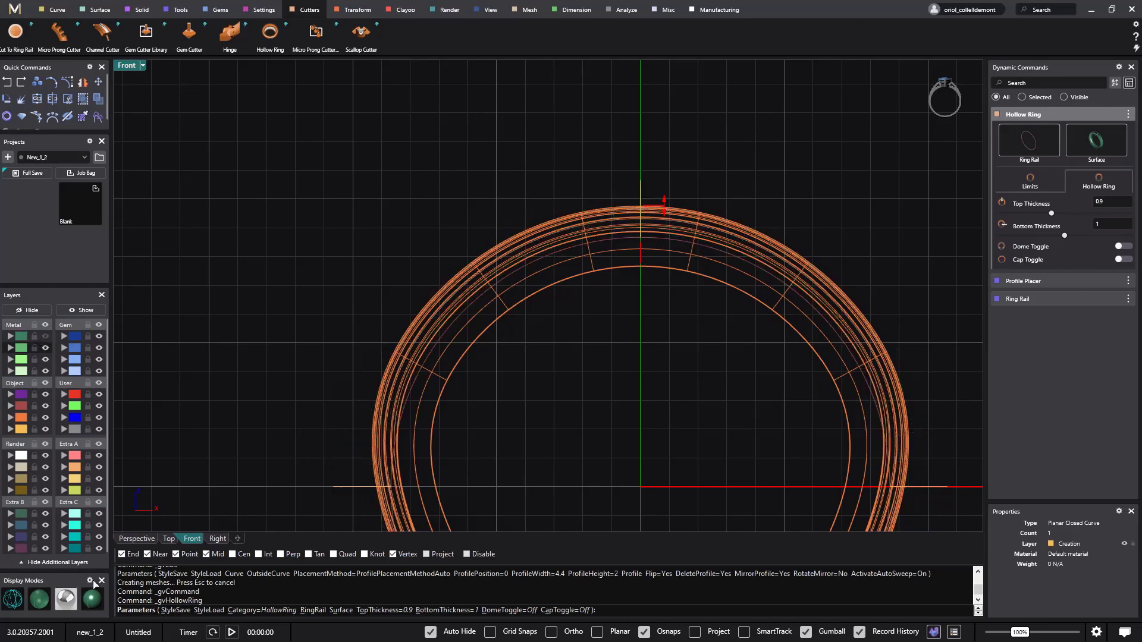
click(216, 539)
scroll(239, 529, down, 5)
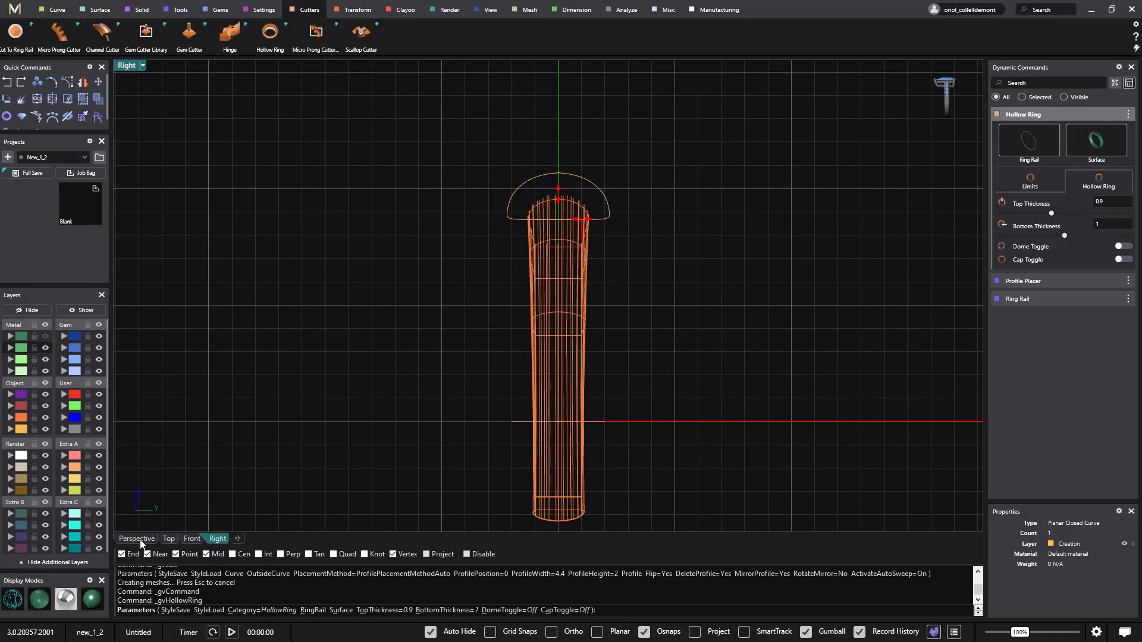
click(138, 540)
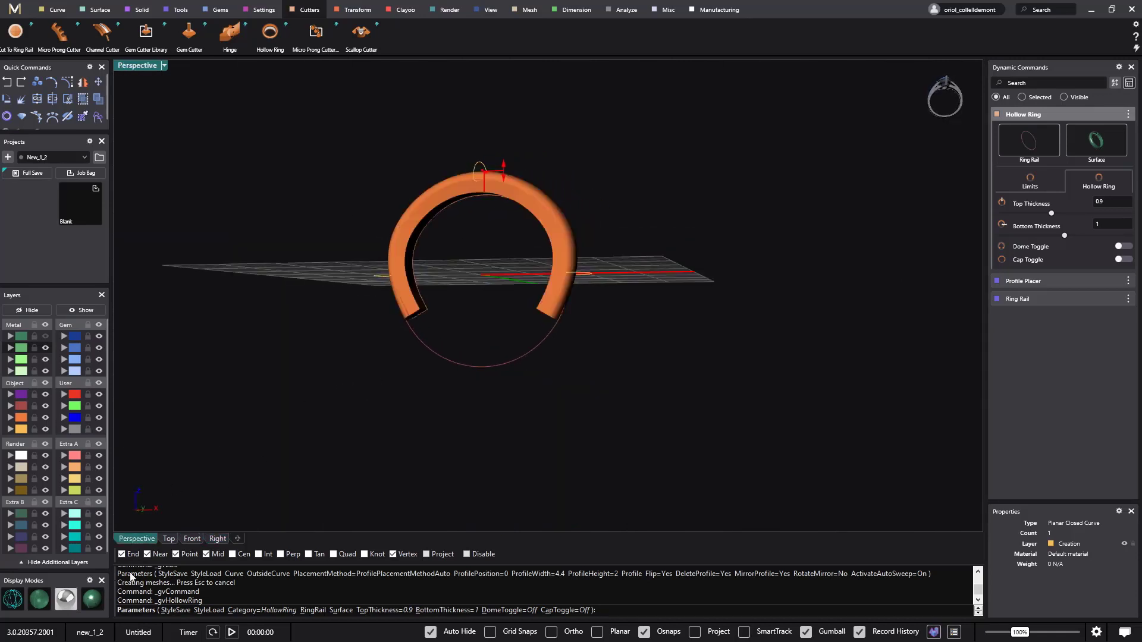
right_drag(152, 554, 488, 215)
scroll(499, 209, up, 3)
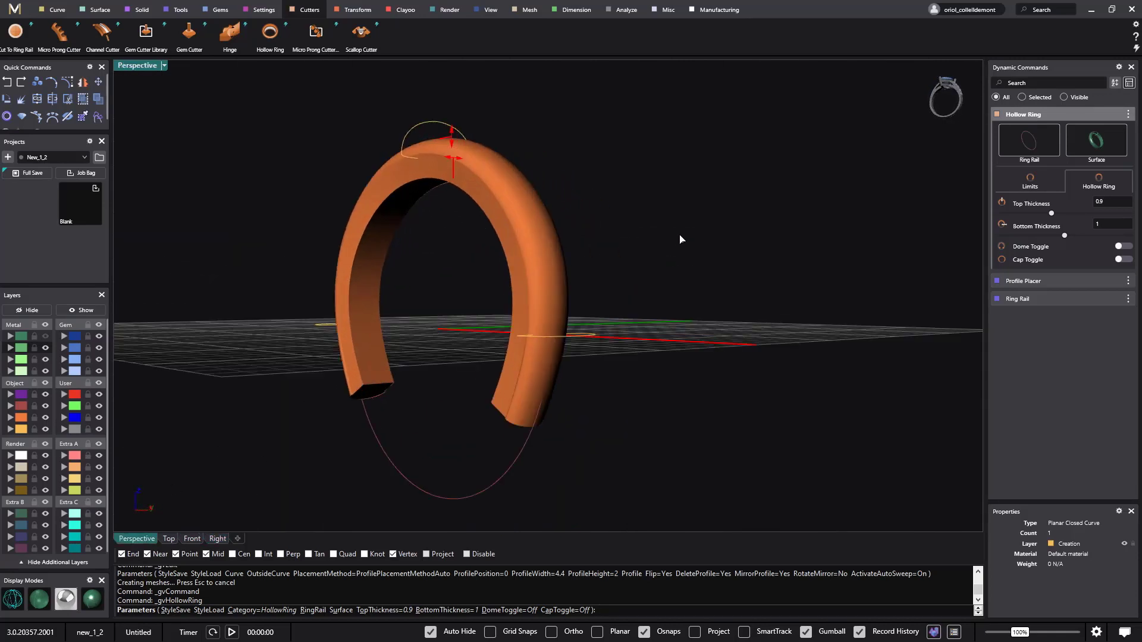
- Lower the cutter's Bottom Thickness to 0.8 and finish the hollow-ring cutter
drag(1064, 236, 1045, 237)
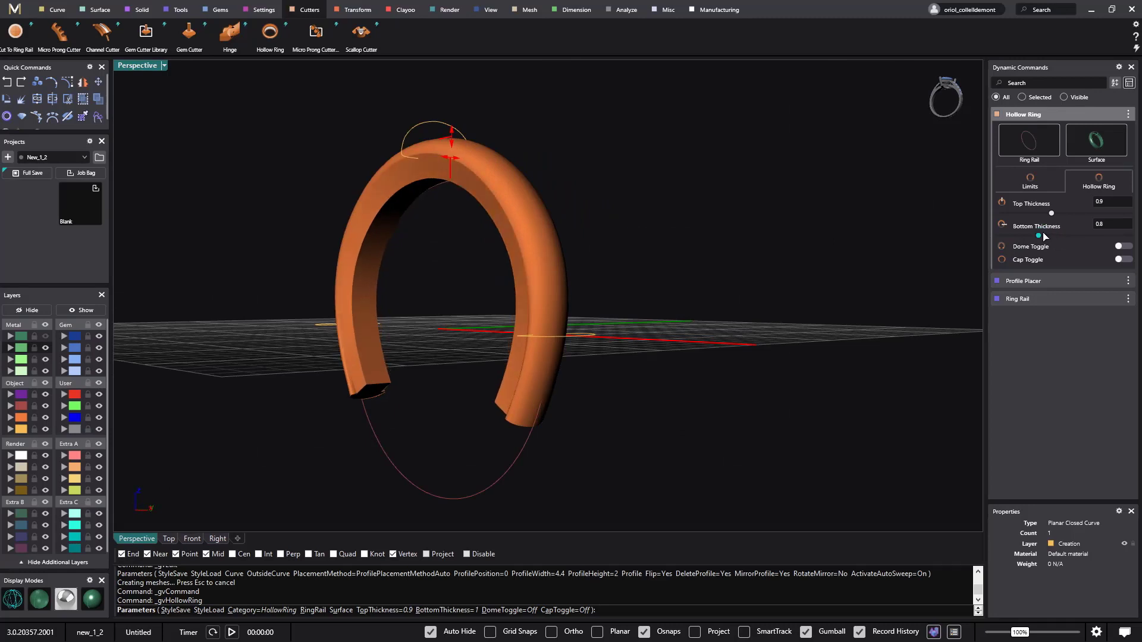
right_drag(635, 319, 739, 316)
right_drag(681, 388, 594, 390)
right_click(827, 349)
right_drag(827, 349, 747, 336)
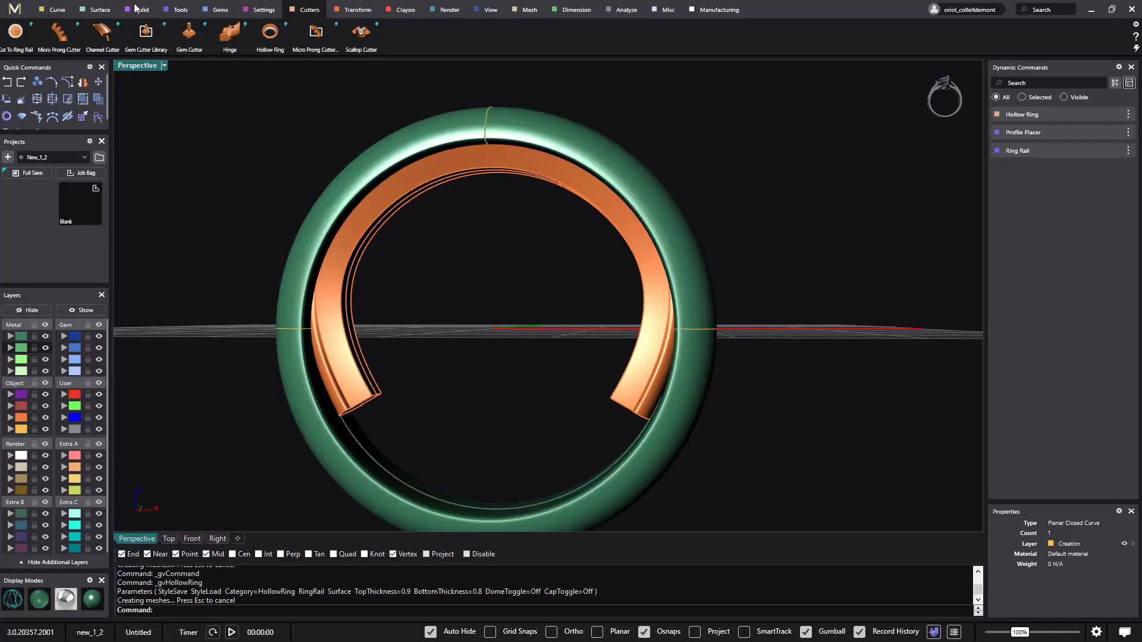
- Boolean Difference the orange cutter out of the green ring and confirm the result
click(138, 10)
click(18, 35)
click(283, 388)
key(Return)
click(344, 356)
key(Return)
right_drag(440, 345, 398, 189)
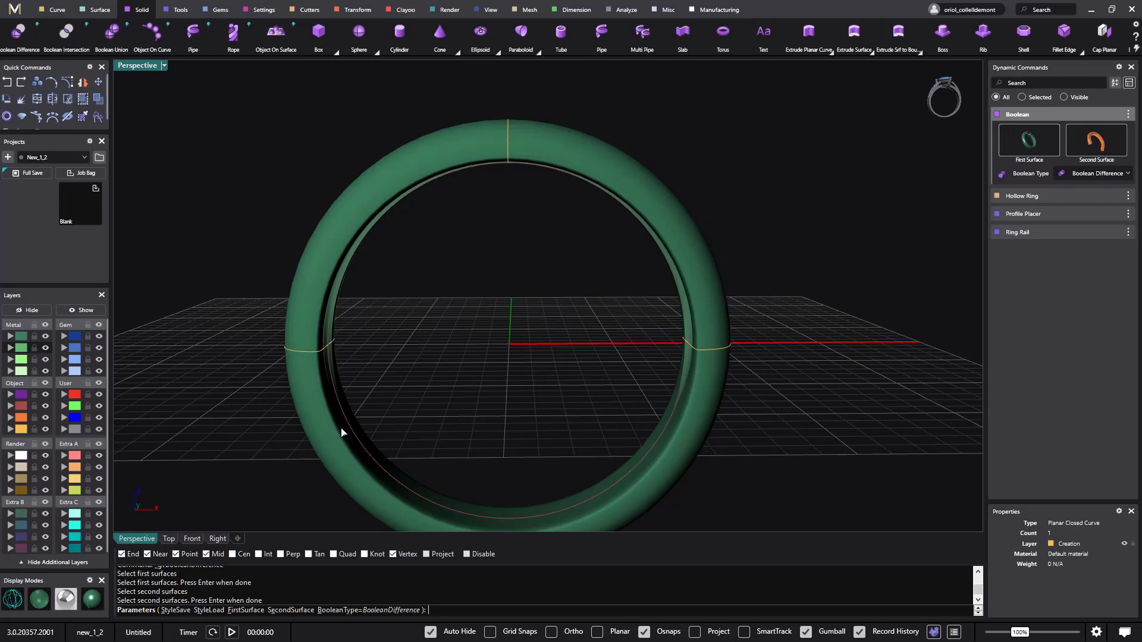
key(Return)
- Remove the Boolean operation from the Dynamic Commands list
right_drag(418, 354, 450, 280)
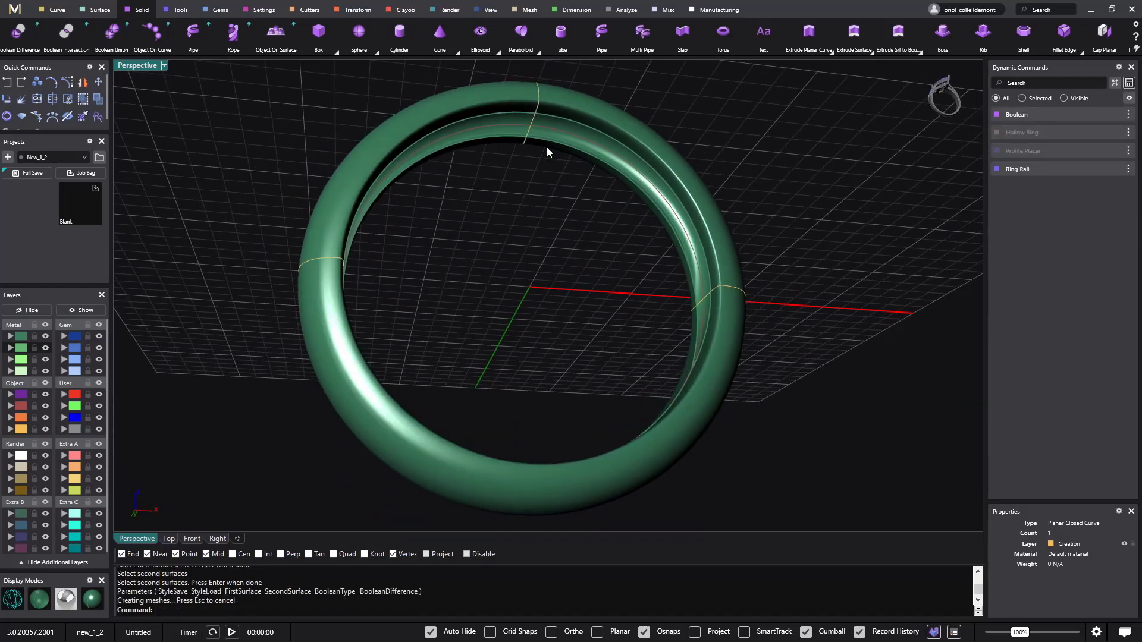
right_drag(527, 236, 546, 286)
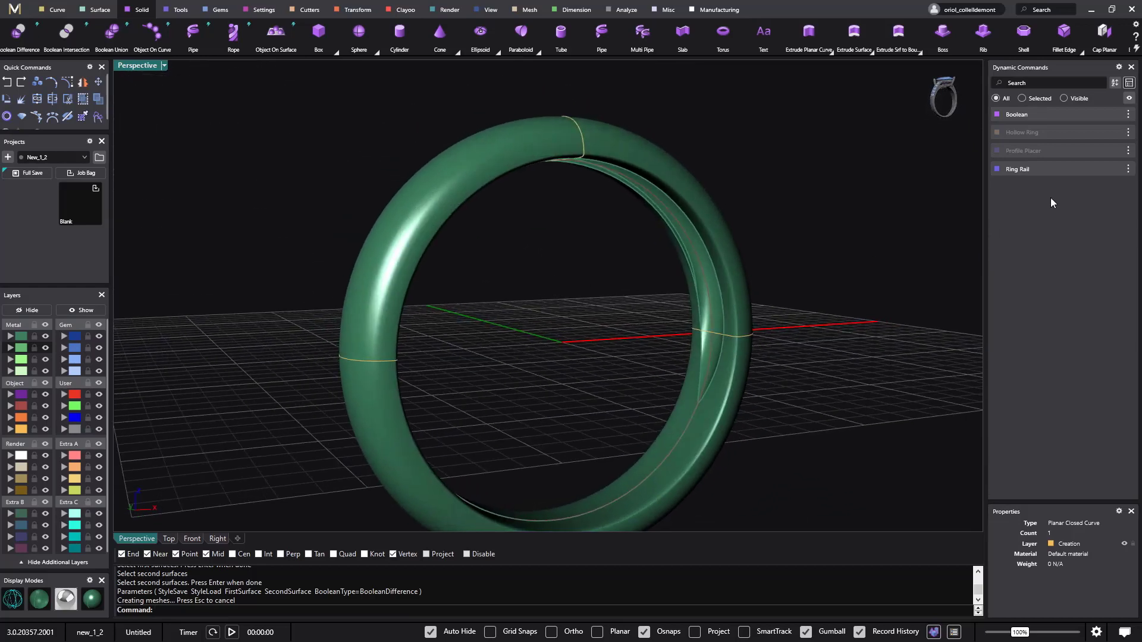
click(1128, 119)
click(1091, 232)
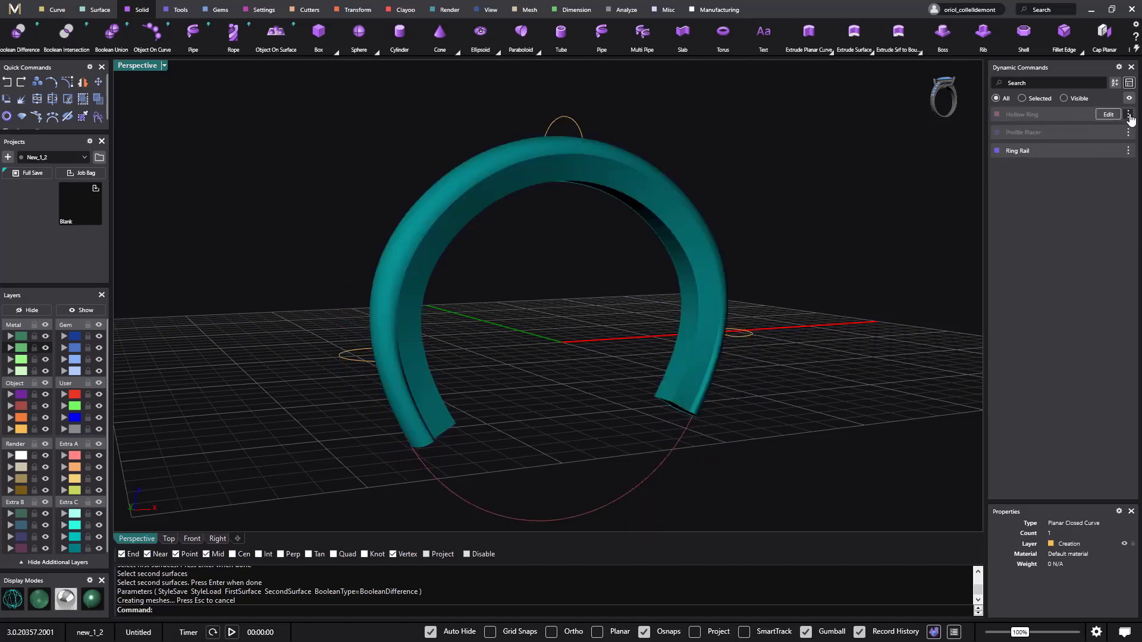
- Hide the Hollow Ring solid and close the Profile Placer options
click(1128, 115)
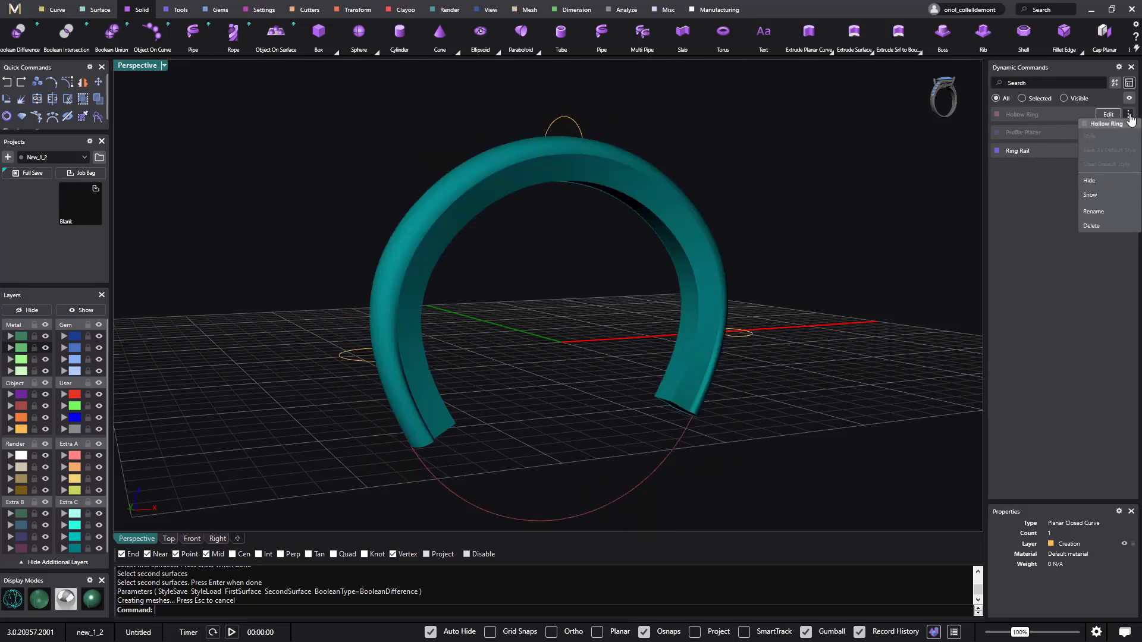
click(1090, 180)
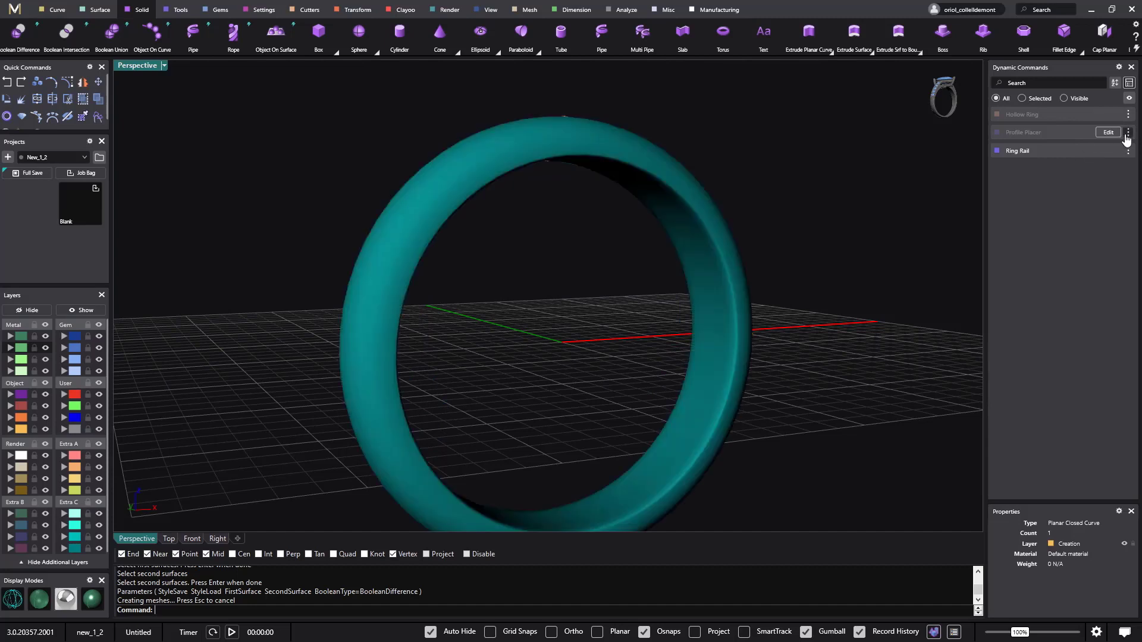
click(1128, 132)
click(1124, 216)
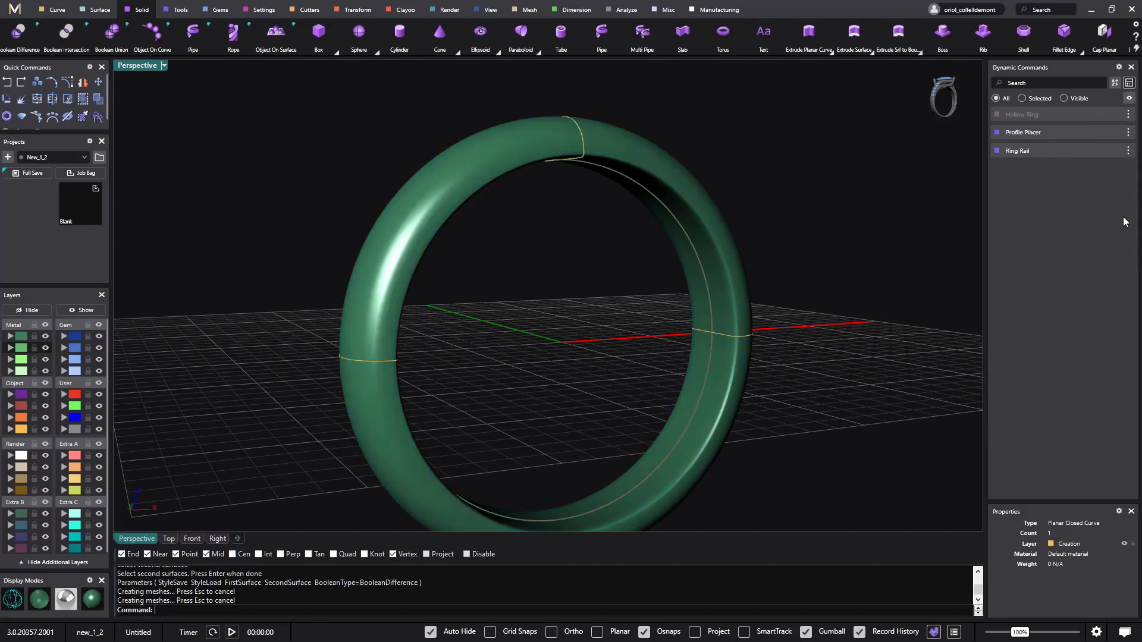
- Show the Hollow Ring cutter again inside the band
right_drag(811, 216, 841, 186)
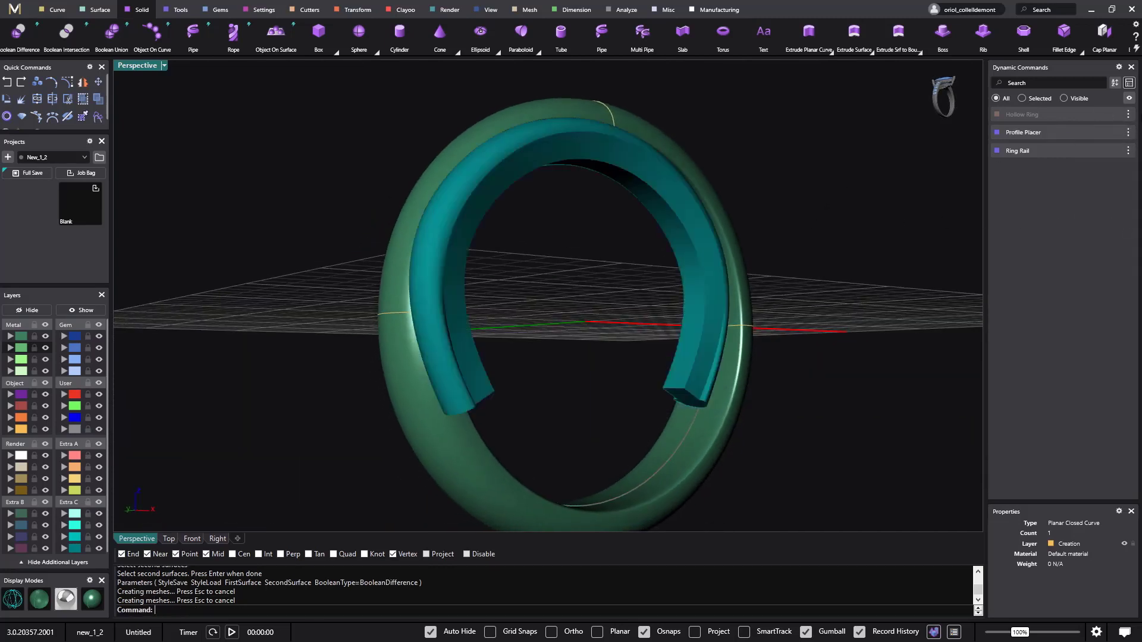
click(1128, 114)
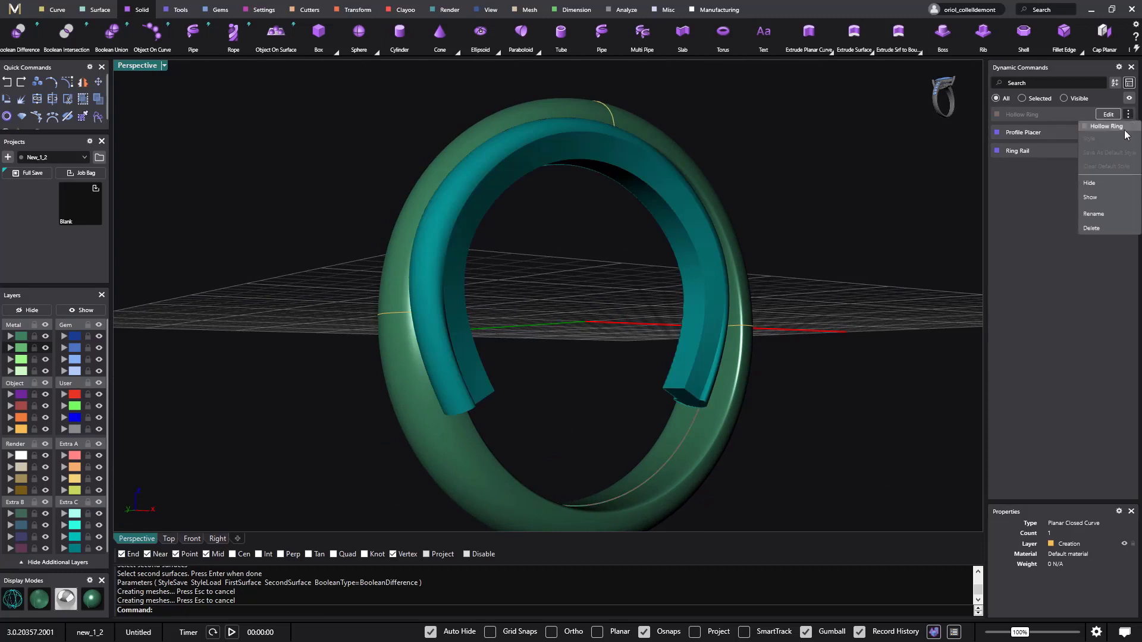
click(1109, 204)
right_drag(874, 208, 1001, 155)
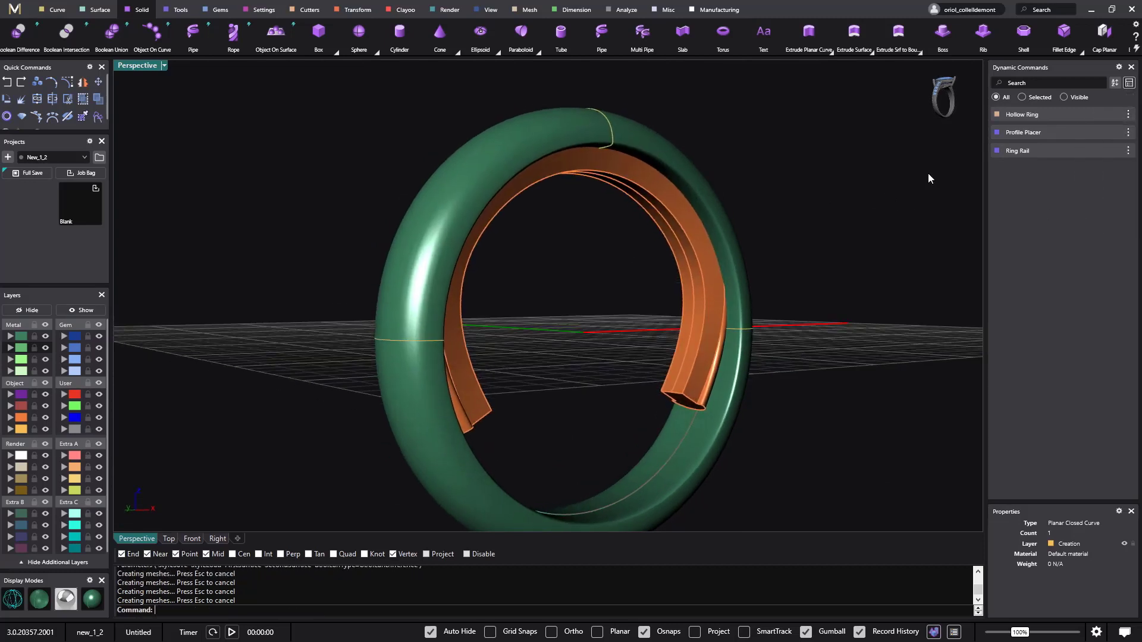
click(1128, 114)
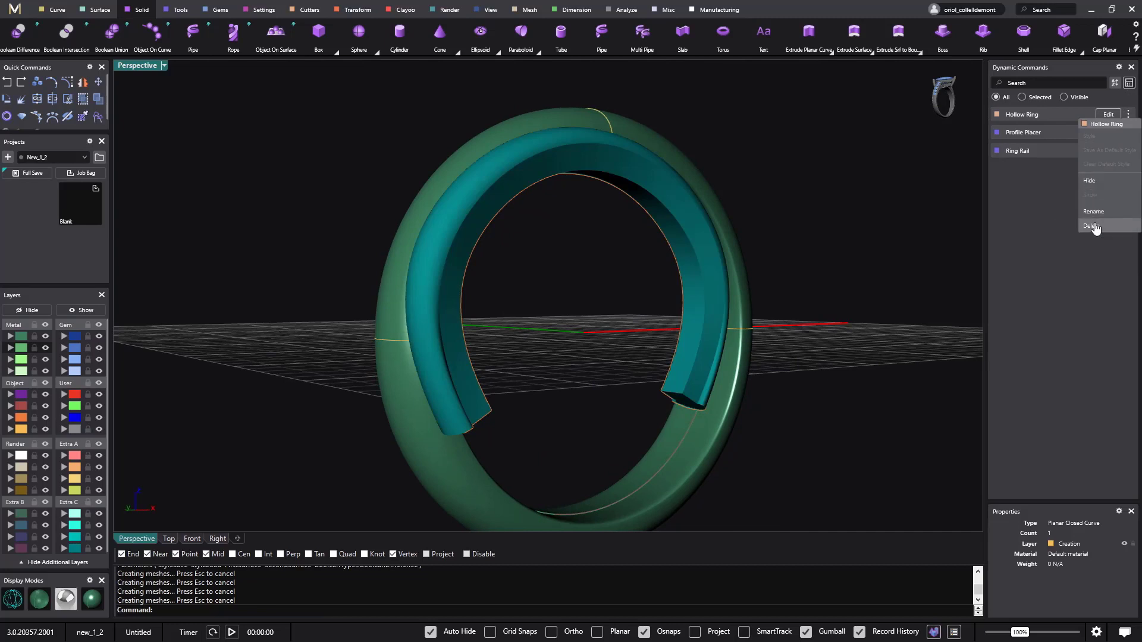
- Delete the Hollow Ring and select the ring's profile curve for Profile Placer editing
click(1106, 221)
click(600, 150)
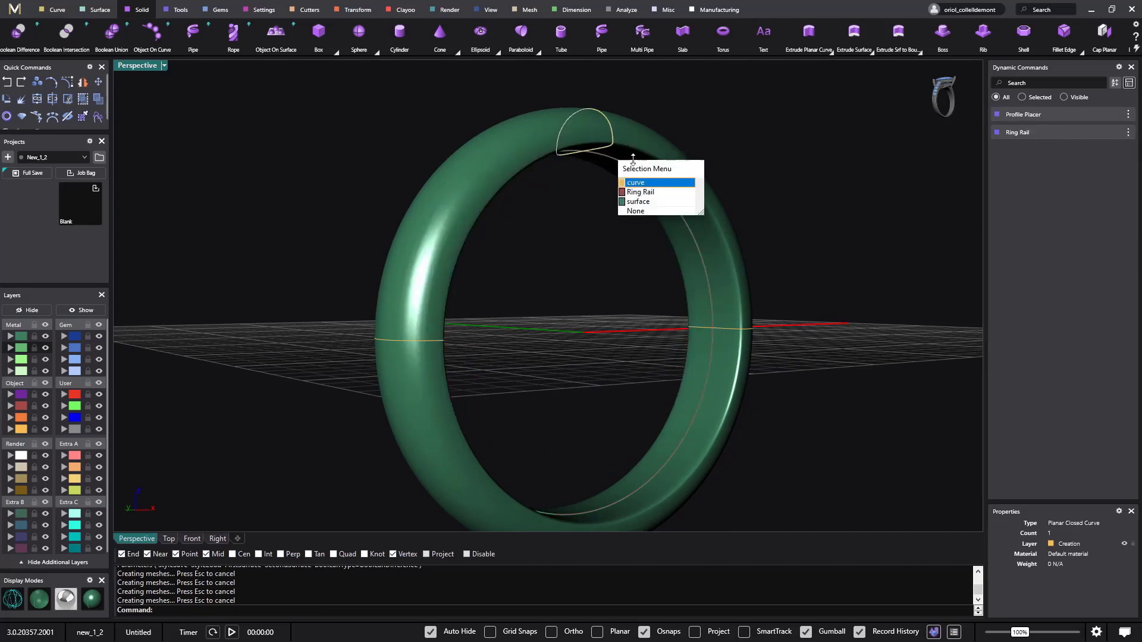
click(647, 185)
click(1108, 114)
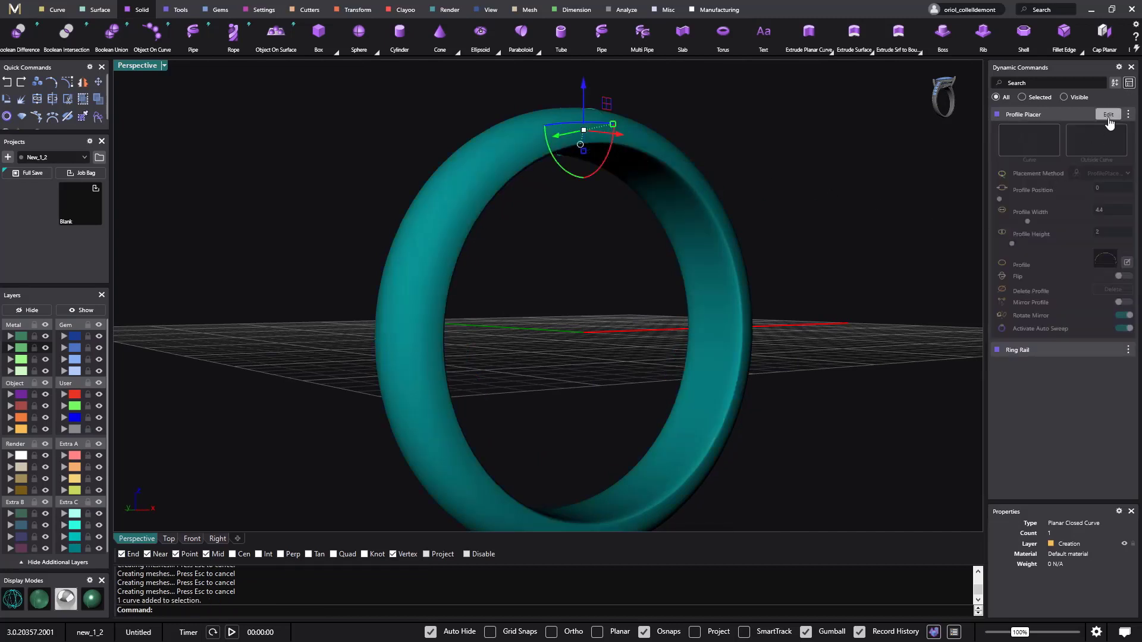
- Widen the profile to 13.2 and raise its height to 5.7 for a domed top
right_drag(701, 226, 591, 207)
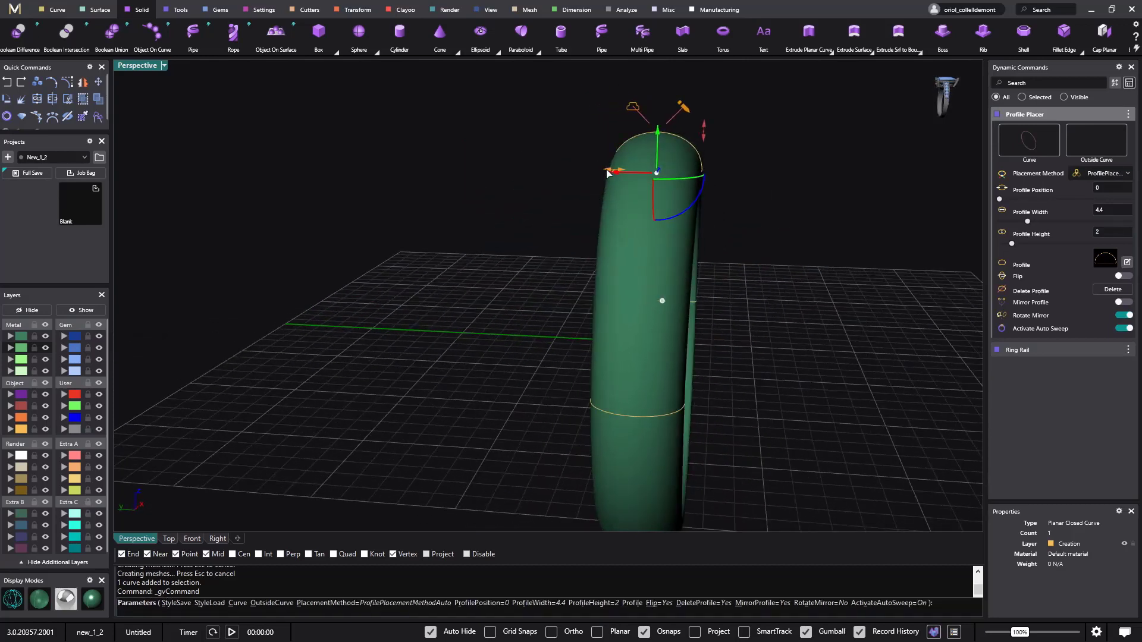
right_drag(613, 166, 619, 183)
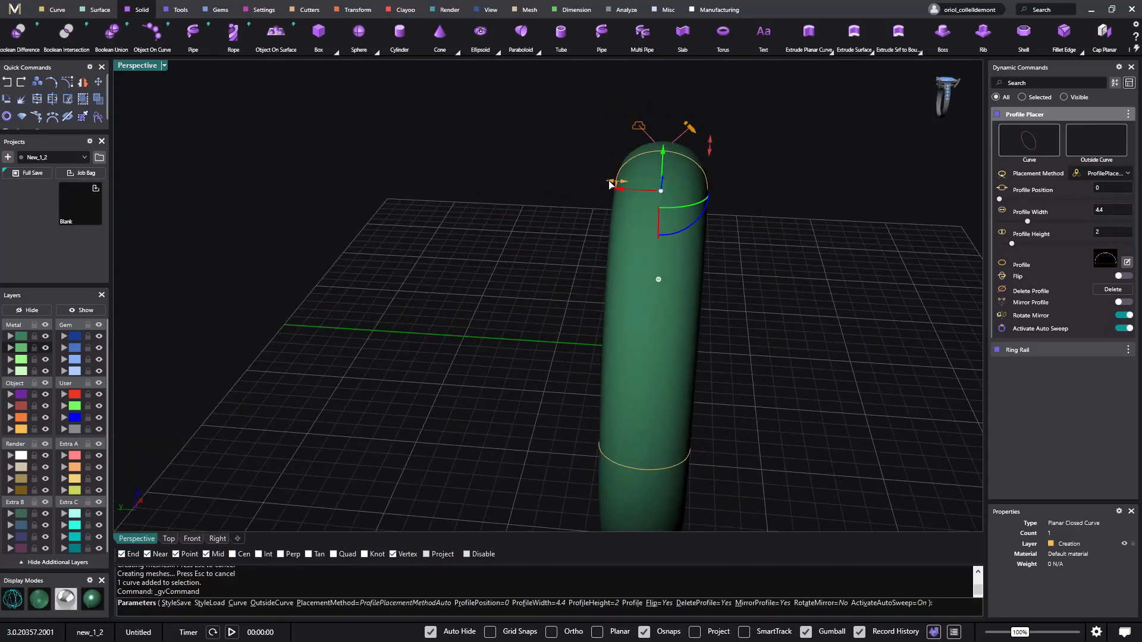
drag(619, 182, 443, 192)
drag(805, 141, 807, 92)
right_drag(808, 93, 742, 186)
drag(744, 171, 746, 141)
right_drag(764, 191, 348, 435)
- View the ring from the Right side in wireframe
click(218, 539)
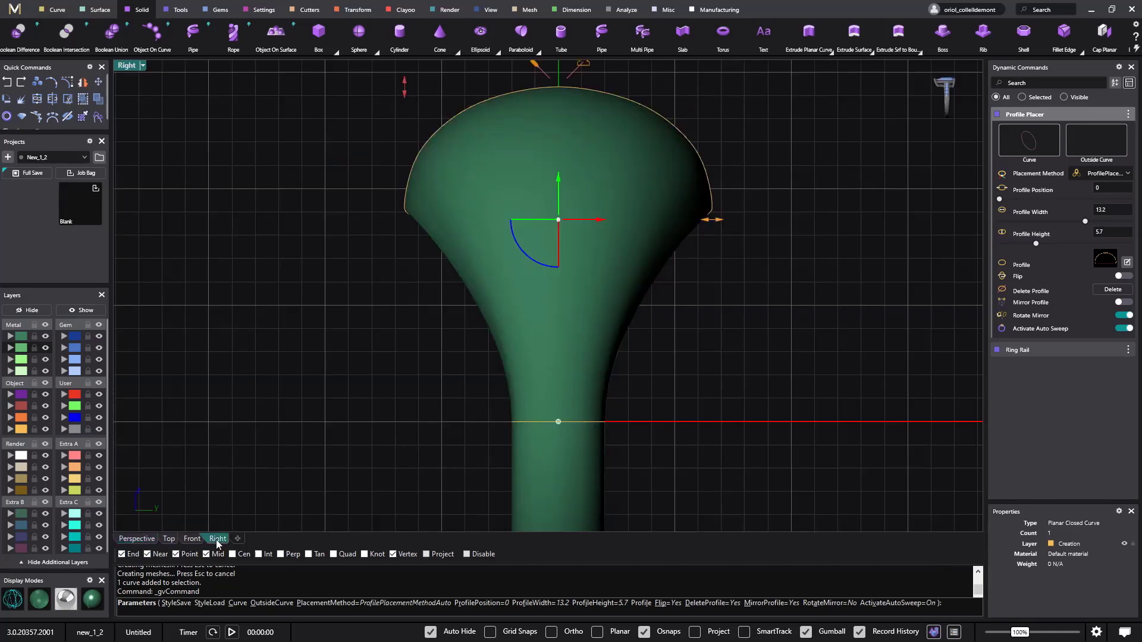
click(12, 600)
scroll(452, 348, down, 3)
scroll(390, 285, up, 5)
scroll(482, 357, down, 3)
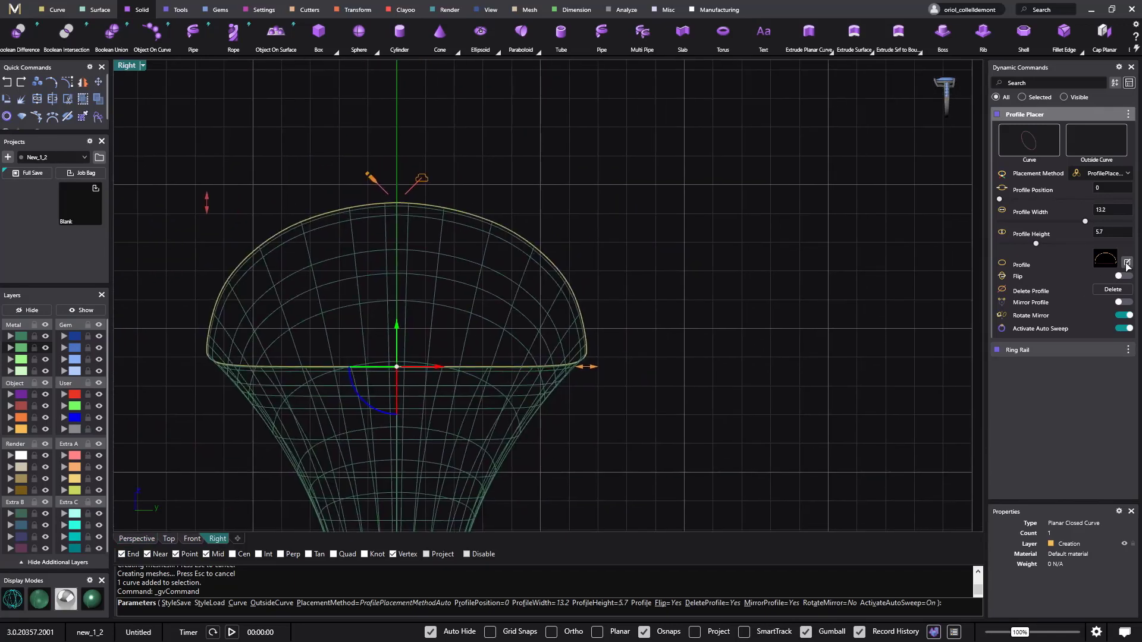
- In the Profile Editor, pull the profile's base points up into the dome to start the hollow
click(1126, 262)
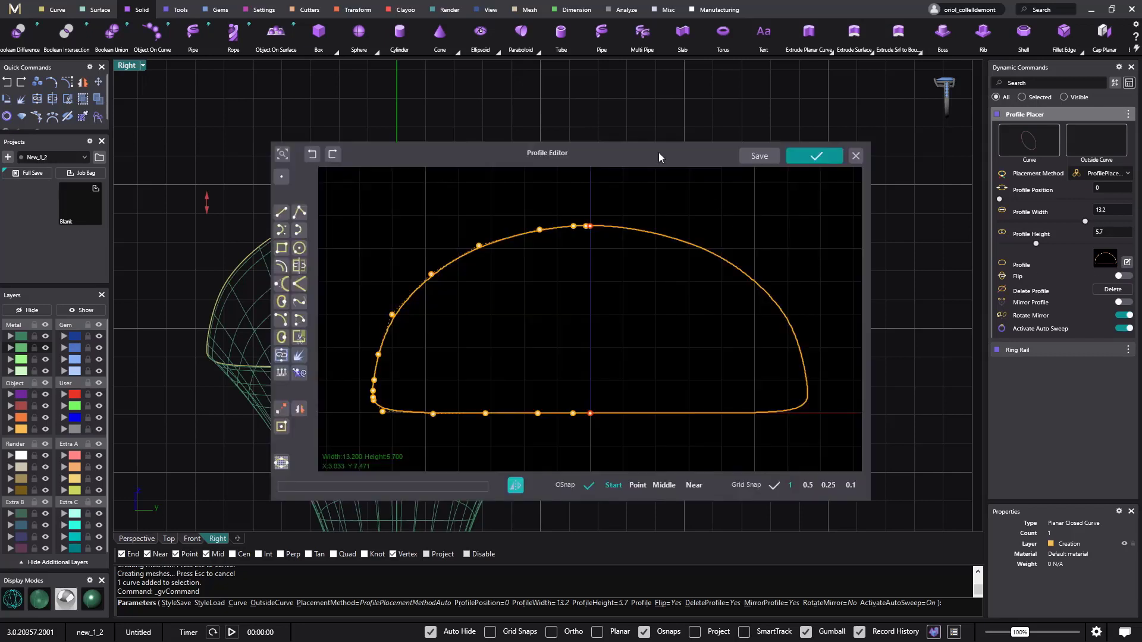
drag(658, 152, 961, 153)
right_drag(517, 181, 468, 170)
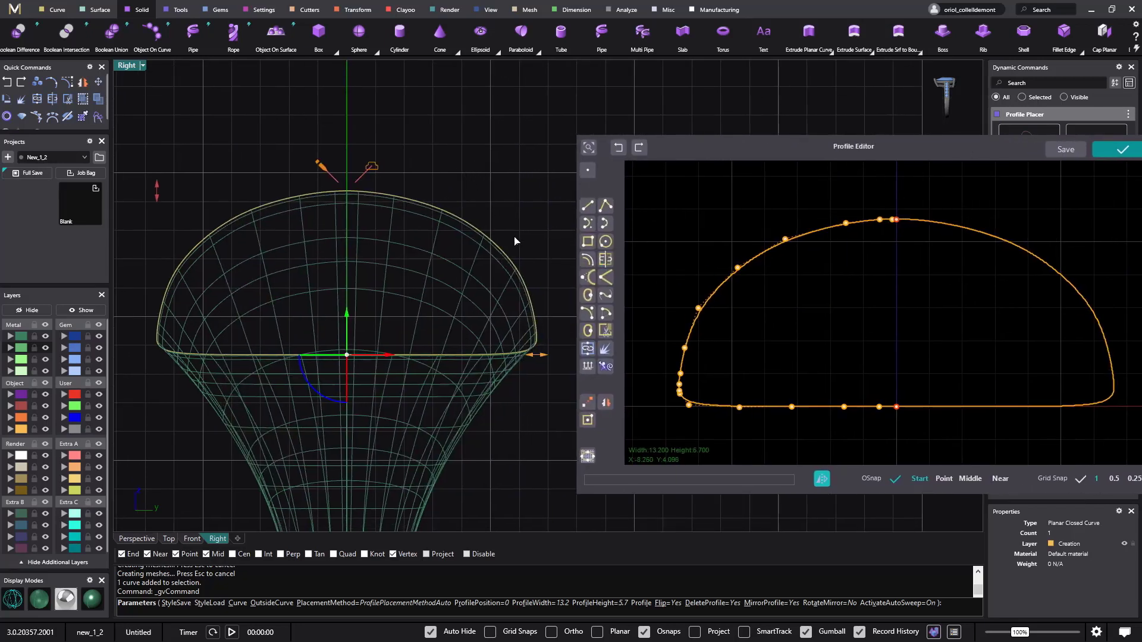
drag(897, 410, 896, 245)
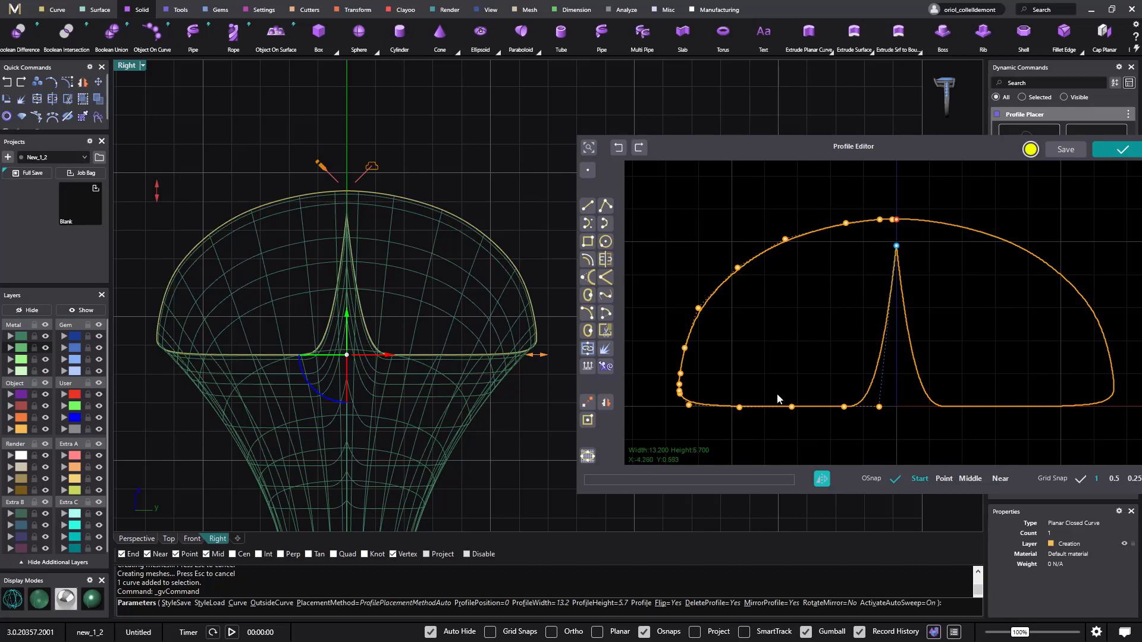
drag(879, 407, 758, 260)
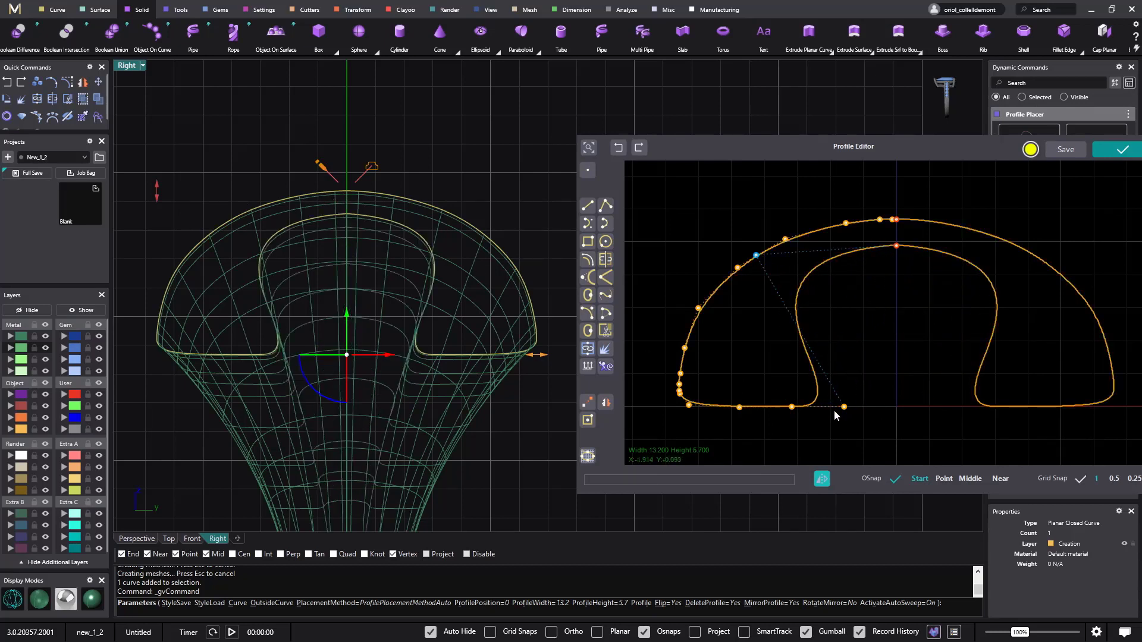
drag(844, 410, 753, 374)
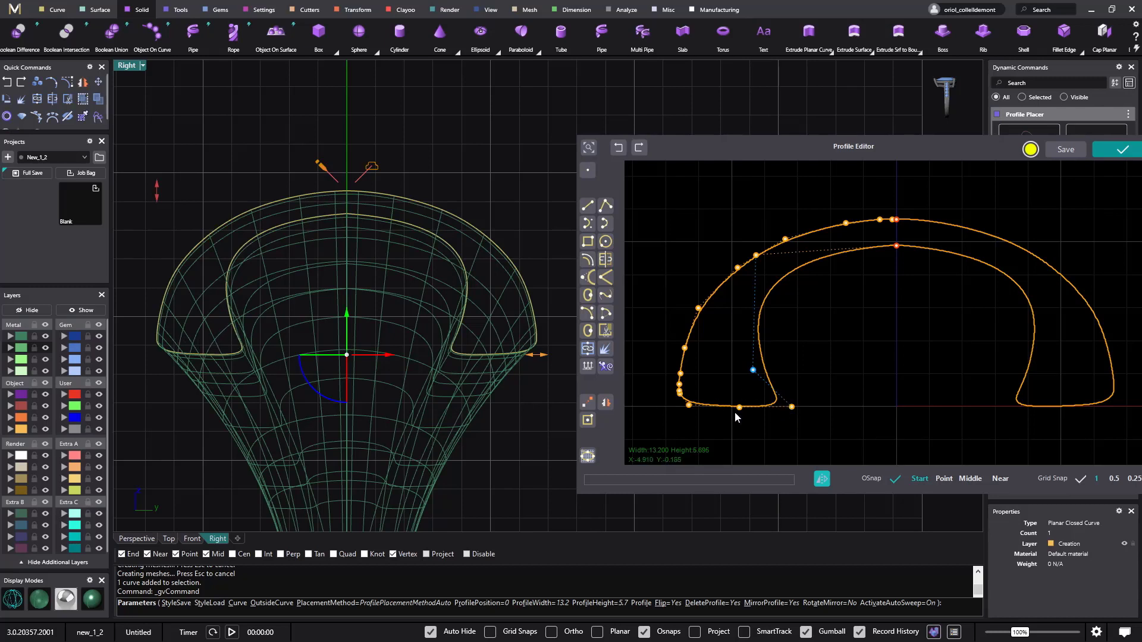
- Refine the hollow's inner corners and top point to thin the side walls
drag(740, 409, 706, 406)
drag(792, 408, 734, 412)
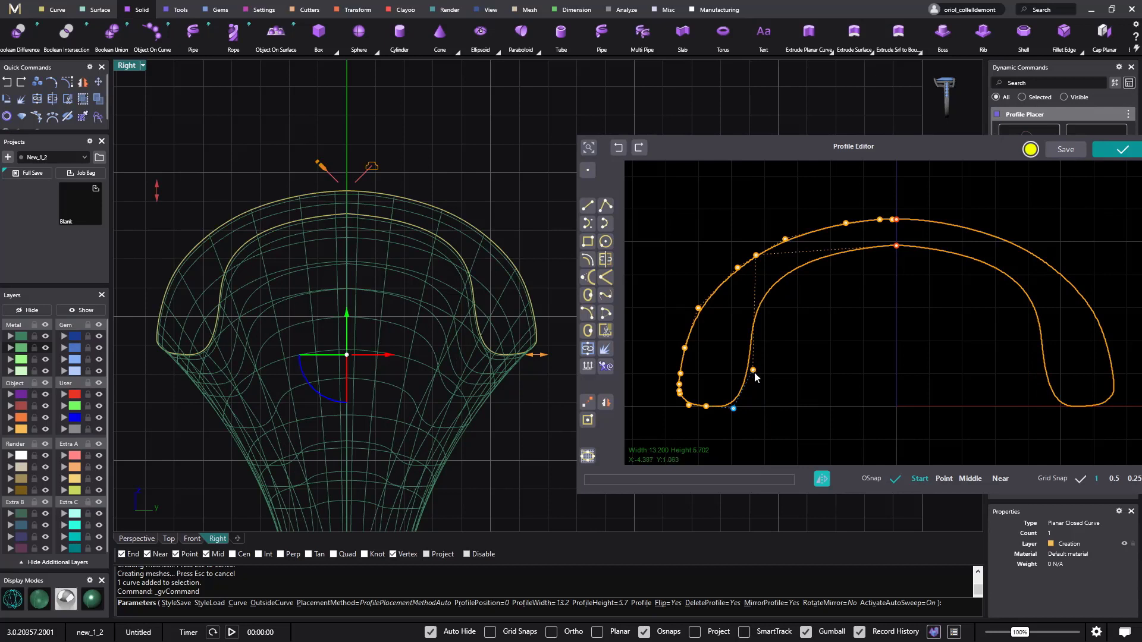
drag(753, 370, 725, 372)
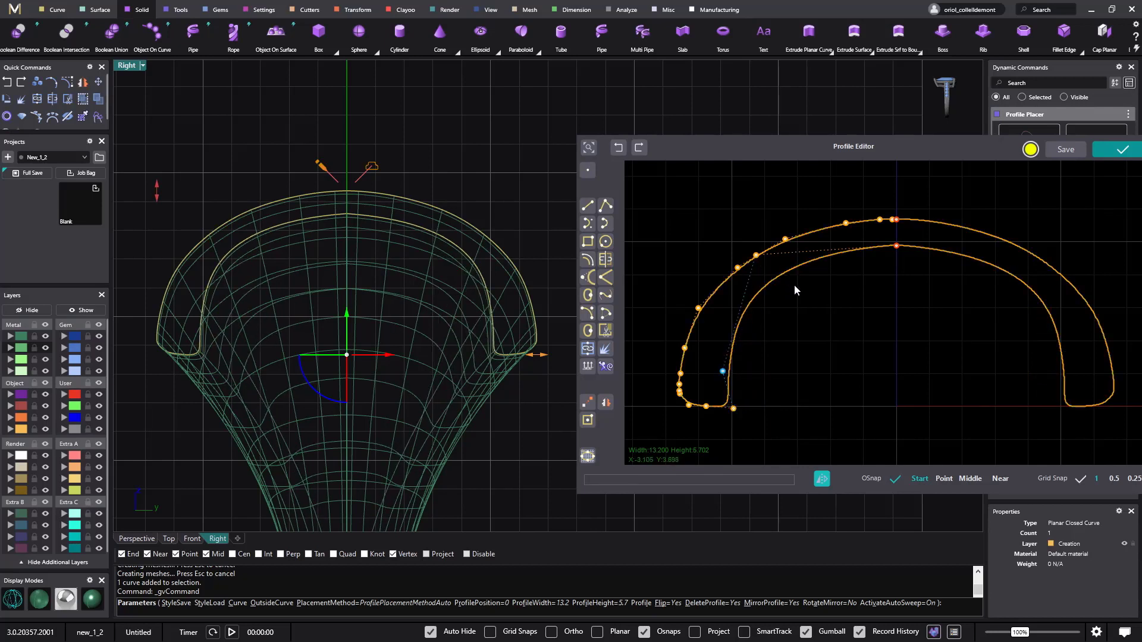
click(897, 247)
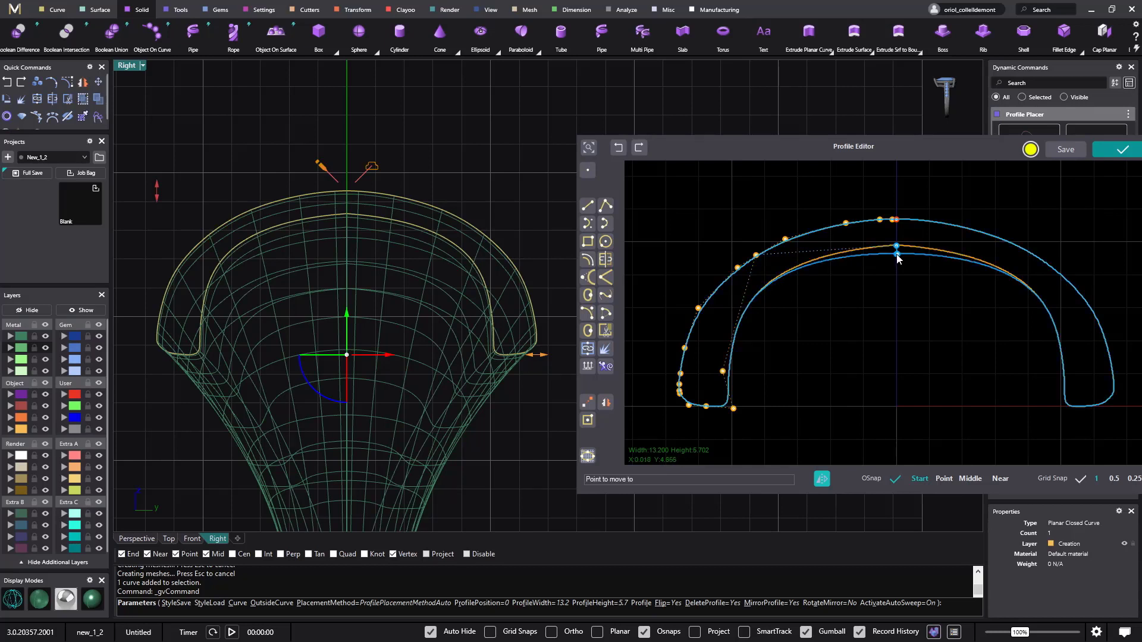
click(897, 256)
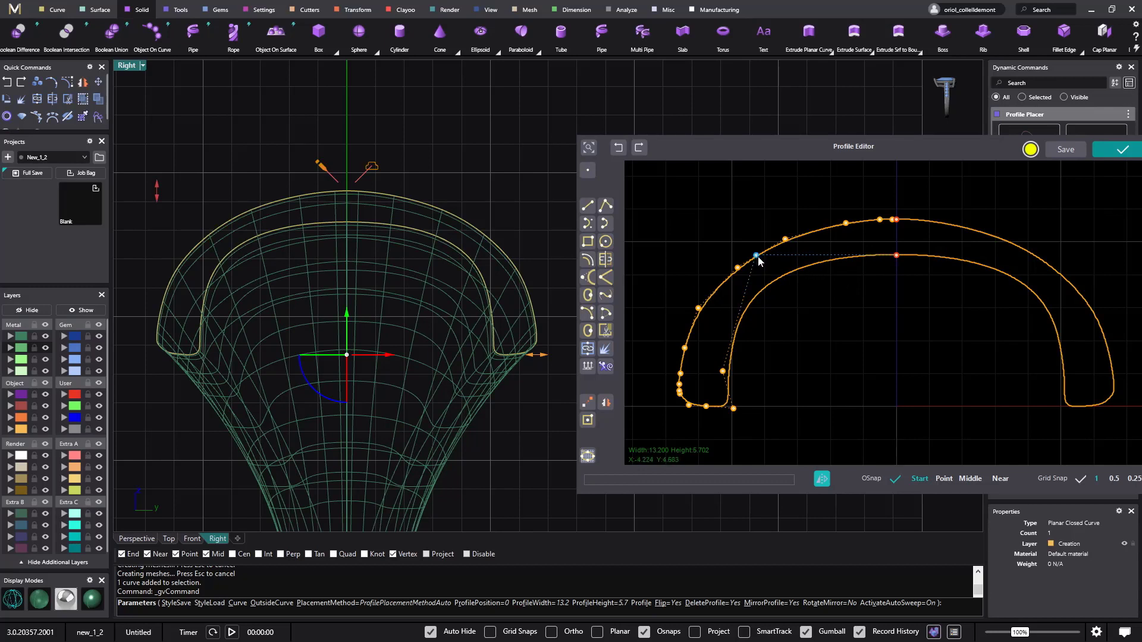
drag(756, 255, 762, 292)
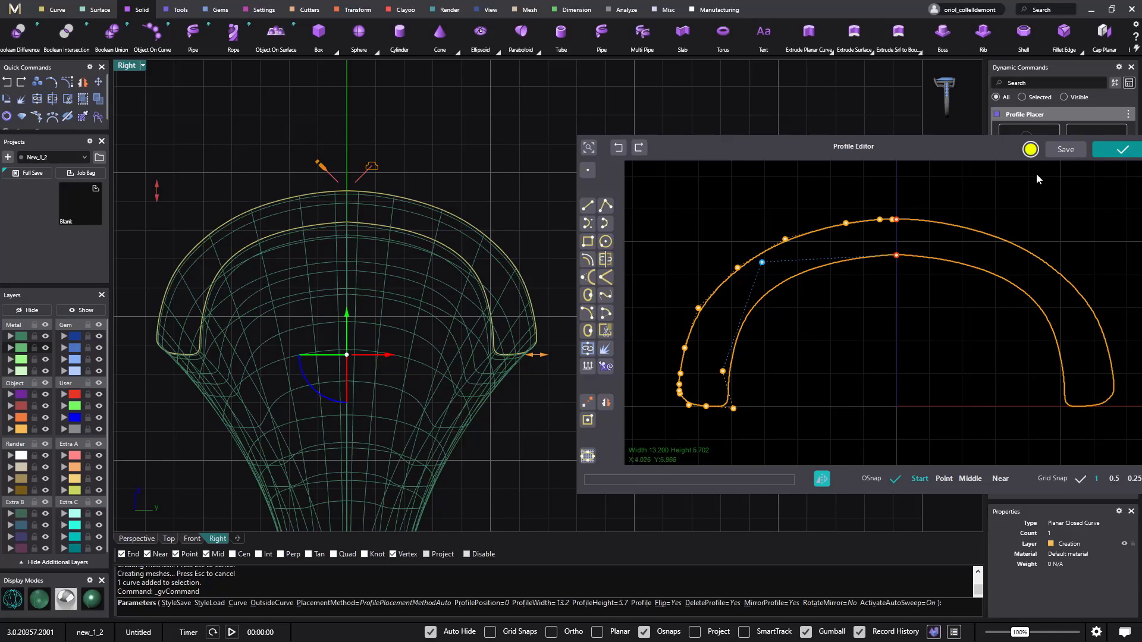
- Apply the edited profile, then orbit the shaded Perspective view around the hollowed dome ring
click(1115, 150)
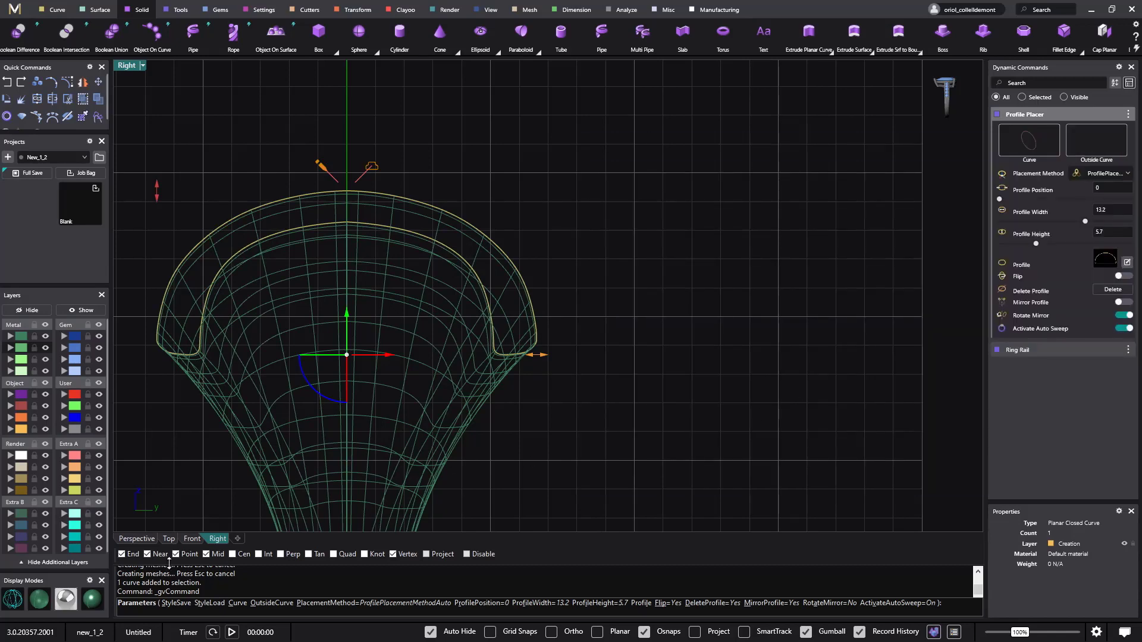
click(97, 602)
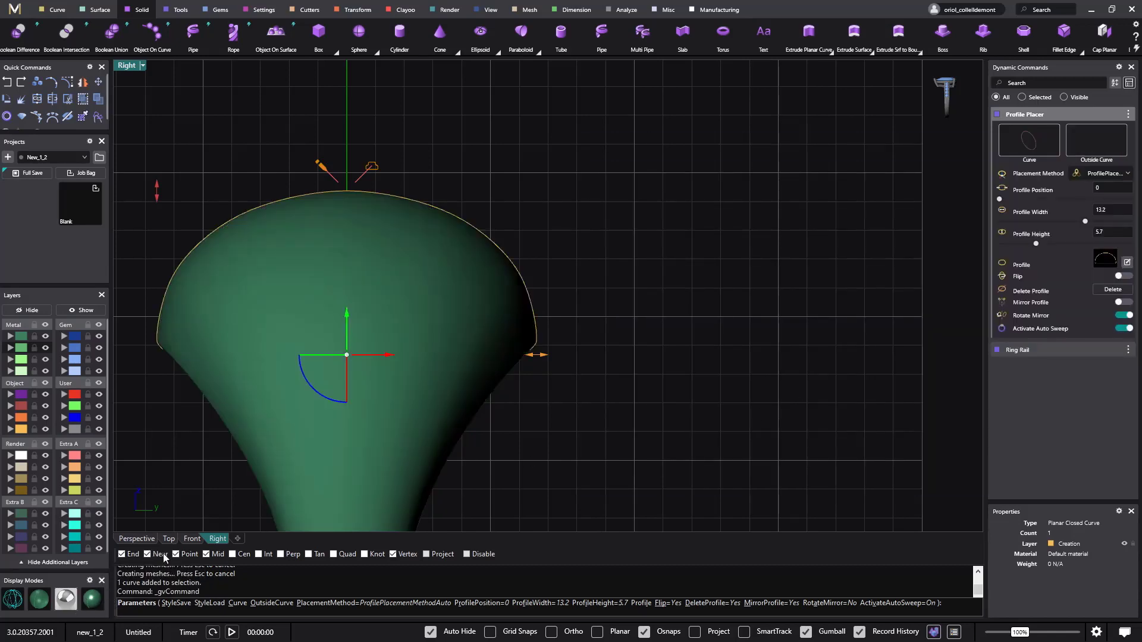
click(137, 538)
right_drag(309, 369, 484, 426)
right_drag(762, 351, 773, 393)
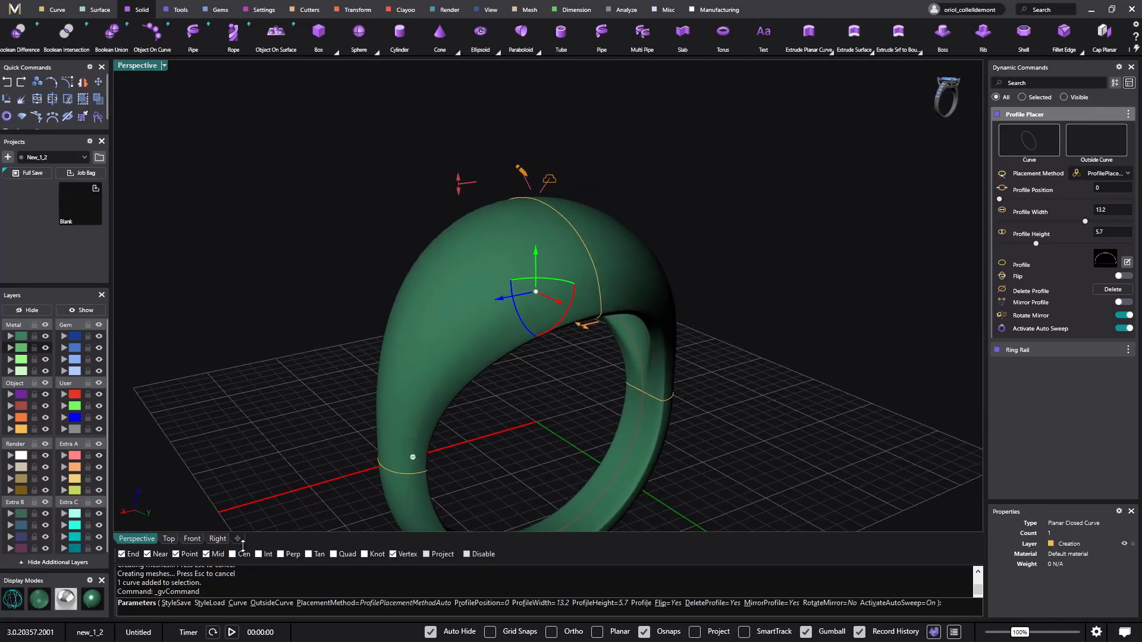